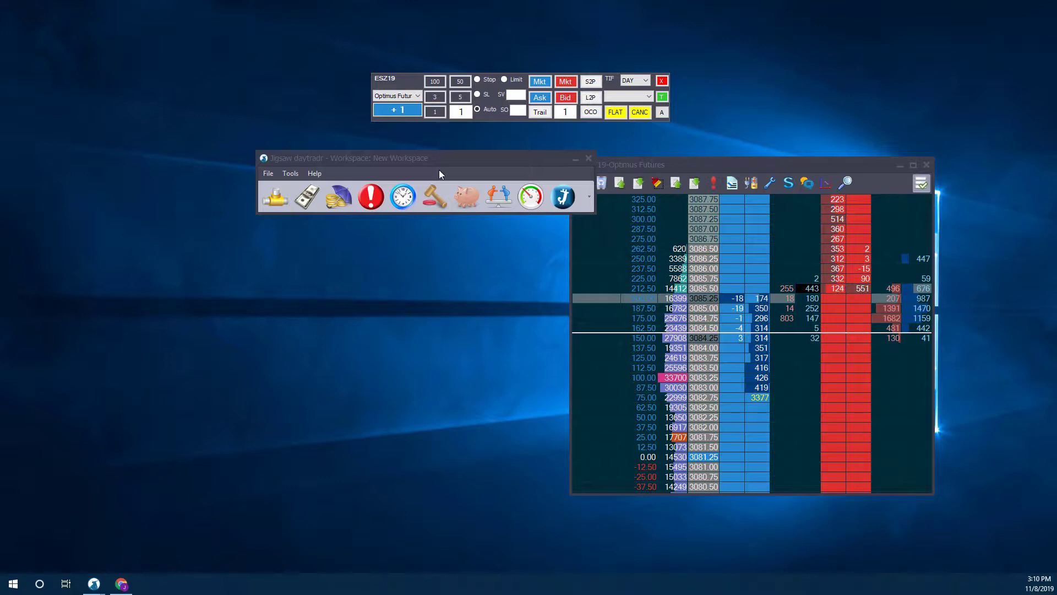
- Launch Journalytix from the daytradr toolbar to open the November 2019 trade calendar
{"action": "left_click", "coordinate": [443, 157]}
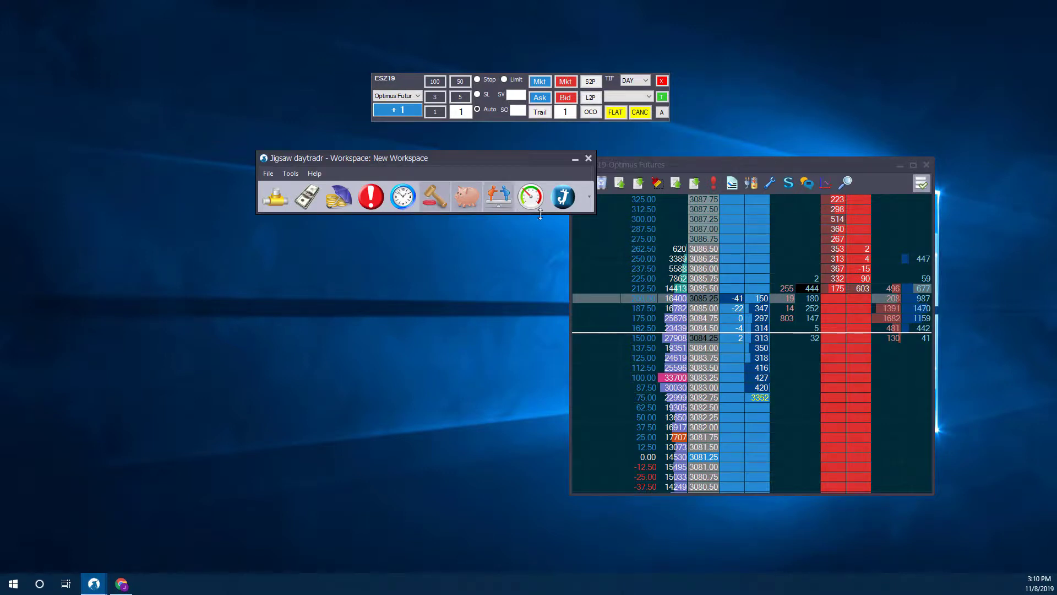
{"action": "left_click", "coordinate": [573, 198]}
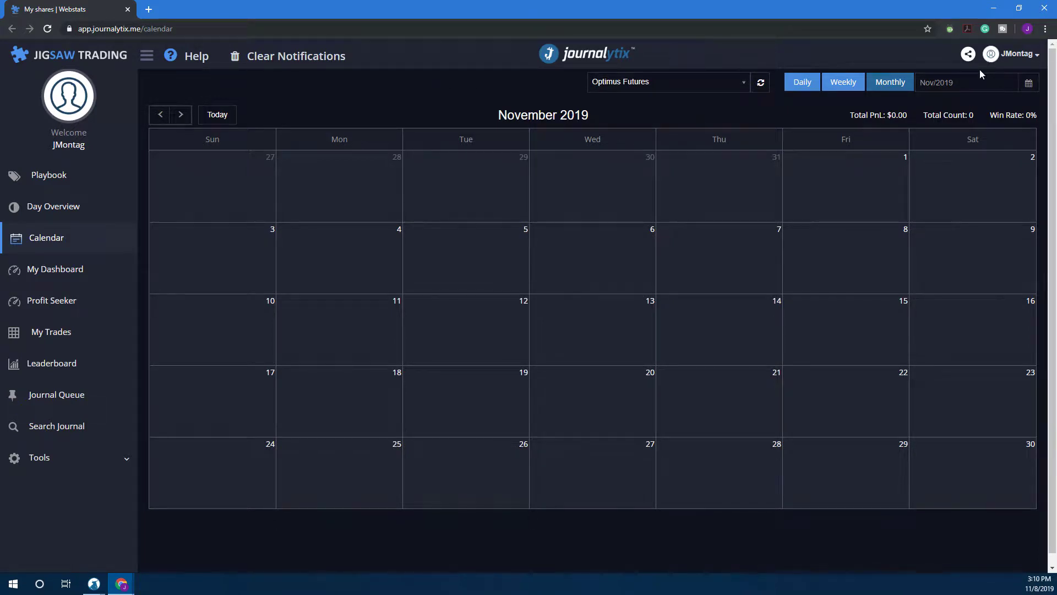
- Restore the browser and open the member portal's Journalytix dashboard for 2019-11-02 ~ 2019-11-08
{"action": "left_click", "coordinate": [994, 8]}
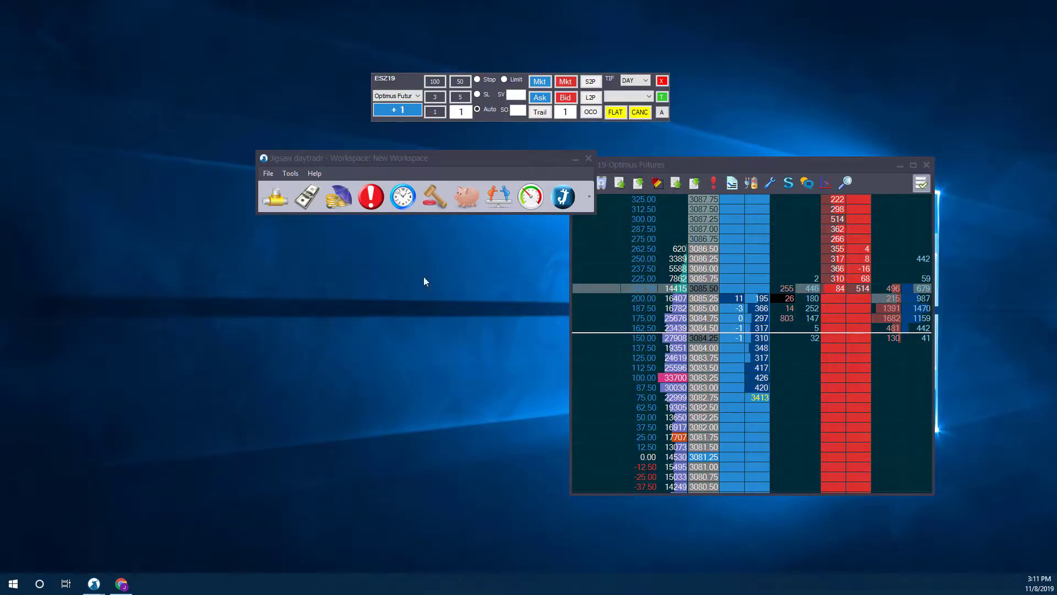
{"action": "left_click", "coordinate": [121, 583]}
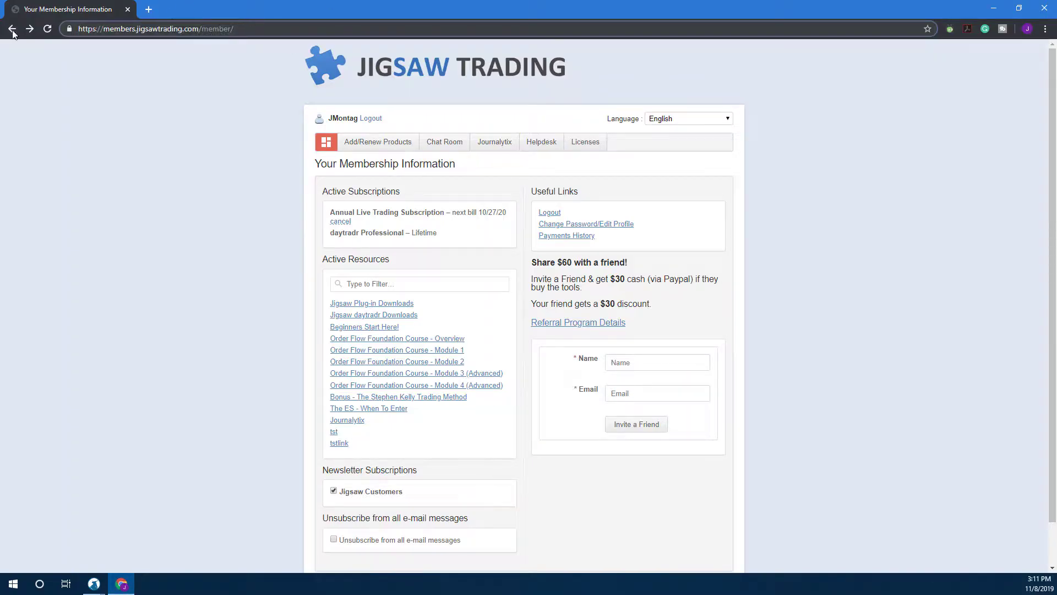
{"action": "left_click", "coordinate": [501, 149]}
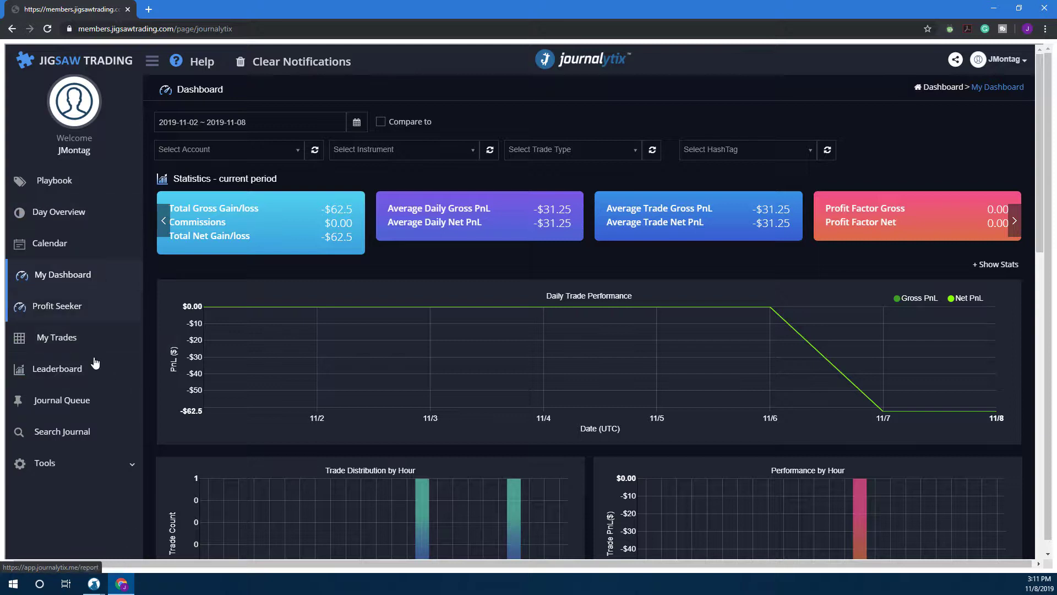
{"action": "mouse_move", "coordinate": [223, 316]}
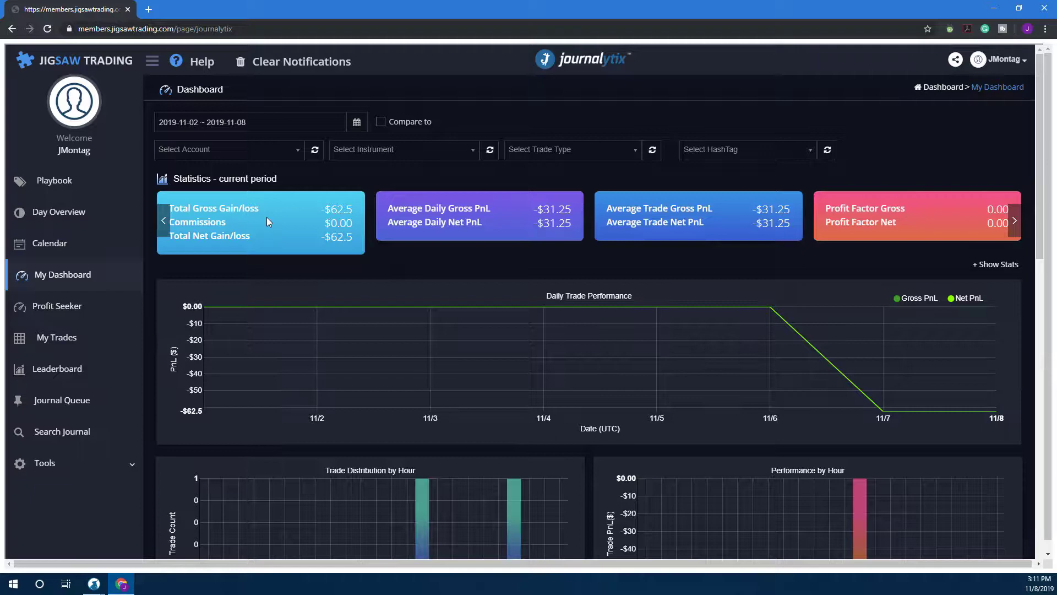
- Set the dashboard account filter to include all accounts
{"action": "left_click", "coordinate": [298, 157]}
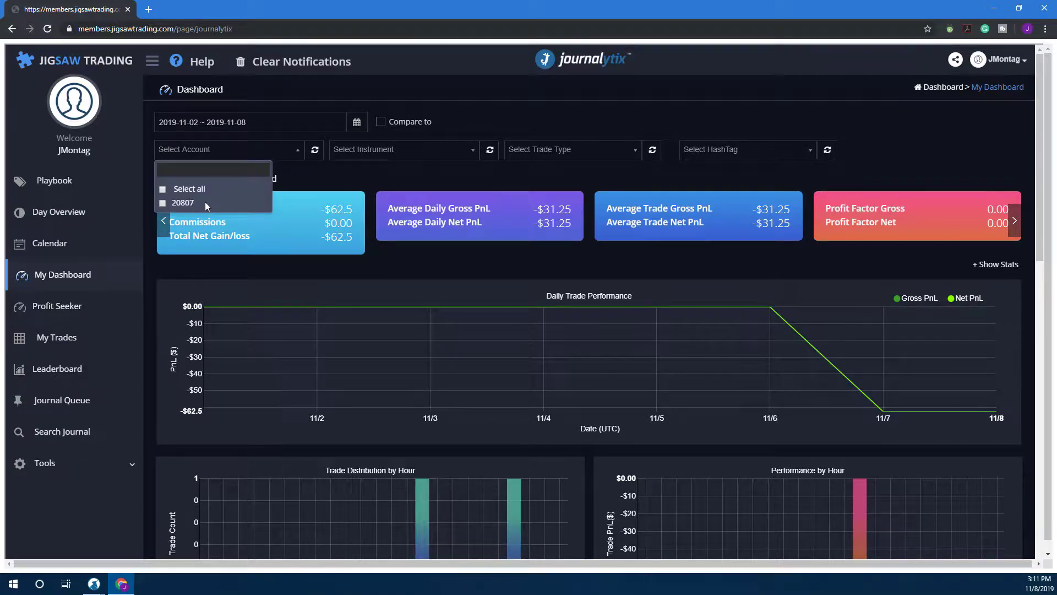
{"action": "left_click", "coordinate": [163, 203]}
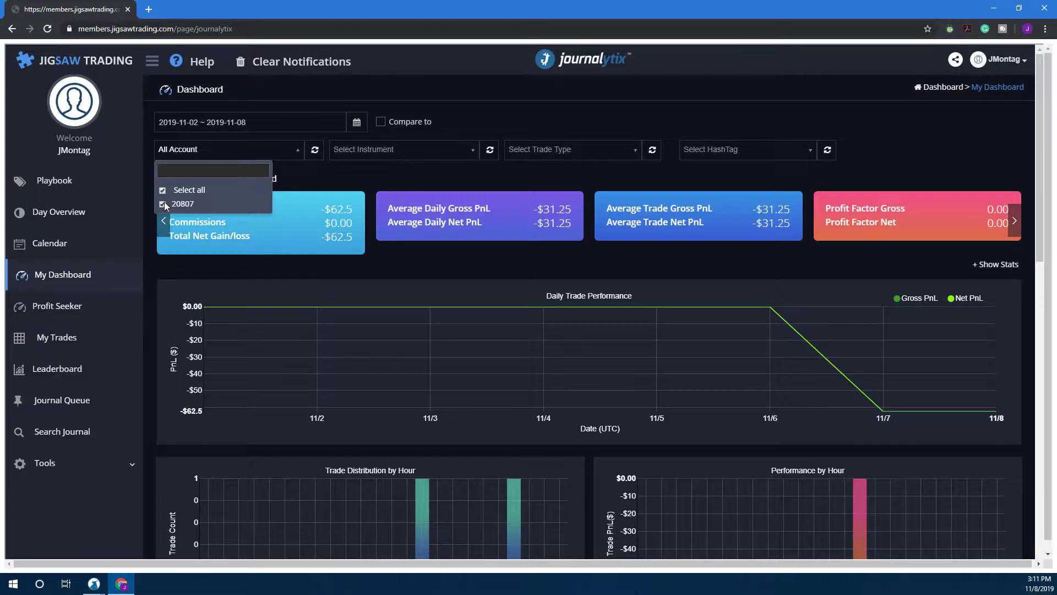
{"action": "left_click", "coordinate": [316, 180]}
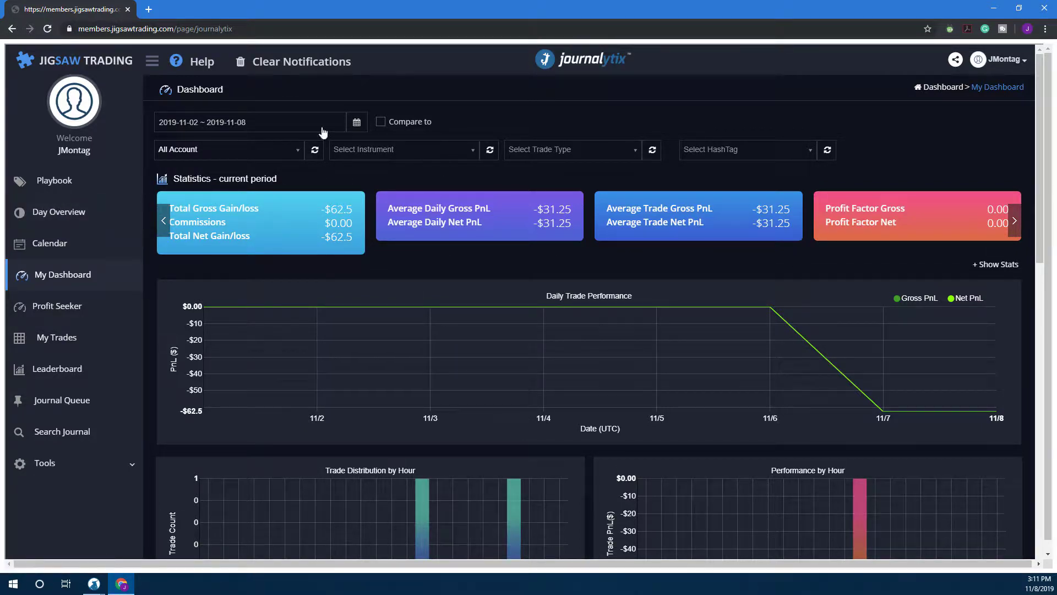
- Review the date range, then compare against the previous week, 2019-10-26 ~ 2019-11-01
{"action": "left_click", "coordinate": [228, 122]}
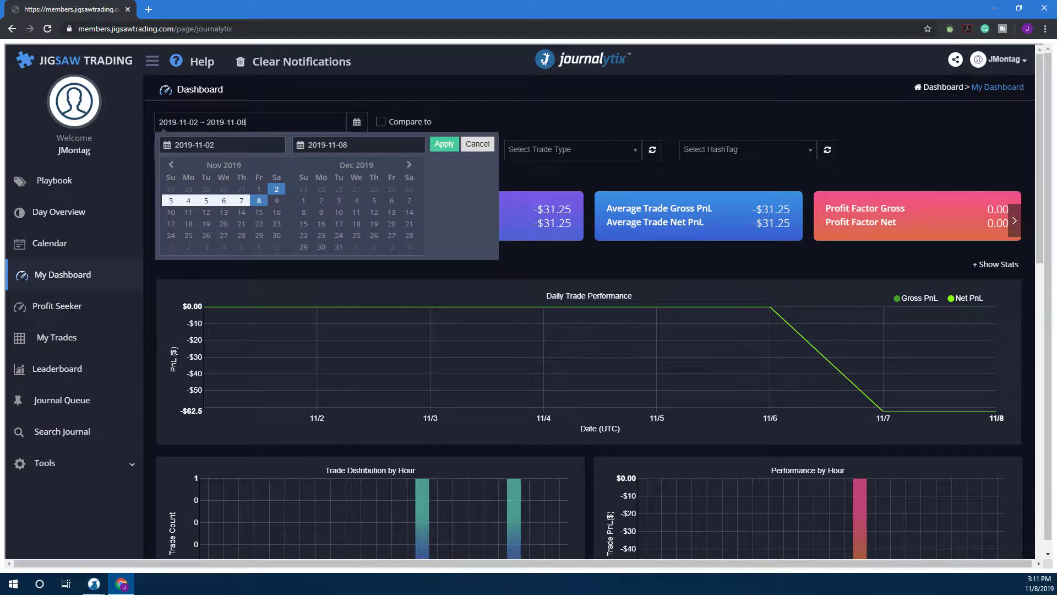
{"action": "left_click_drag", "start_coordinate": [246, 123], "coordinate": [159, 122]}
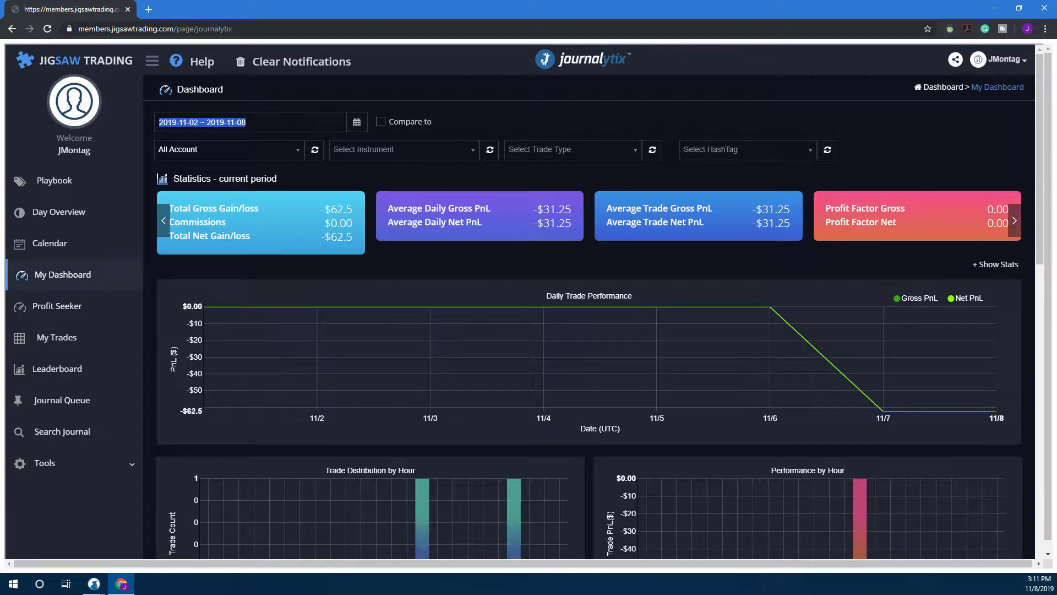
{"action": "left_click", "coordinate": [247, 122]}
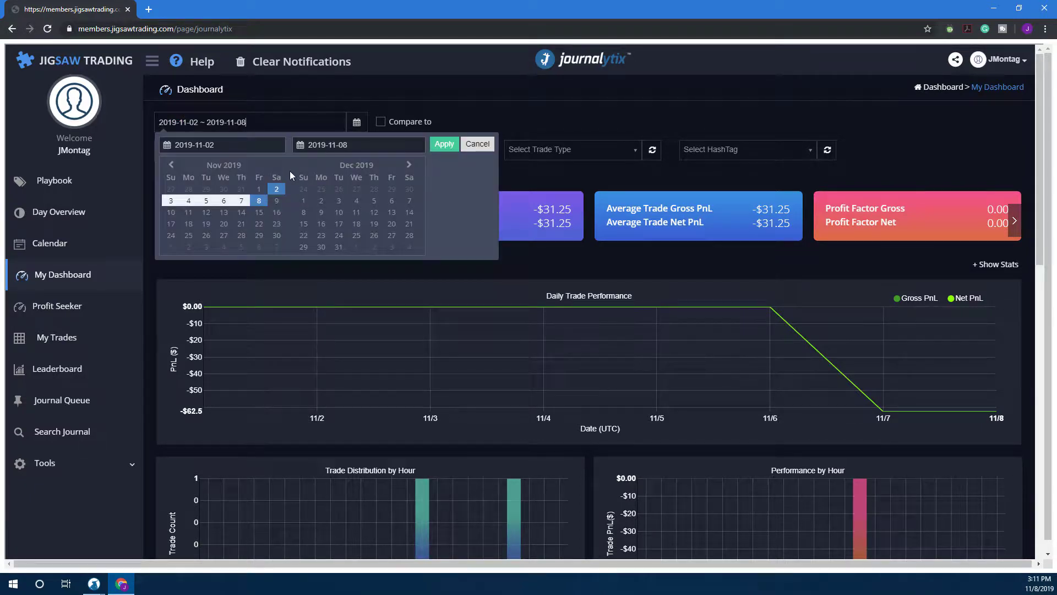
{"action": "left_click", "coordinate": [362, 102]}
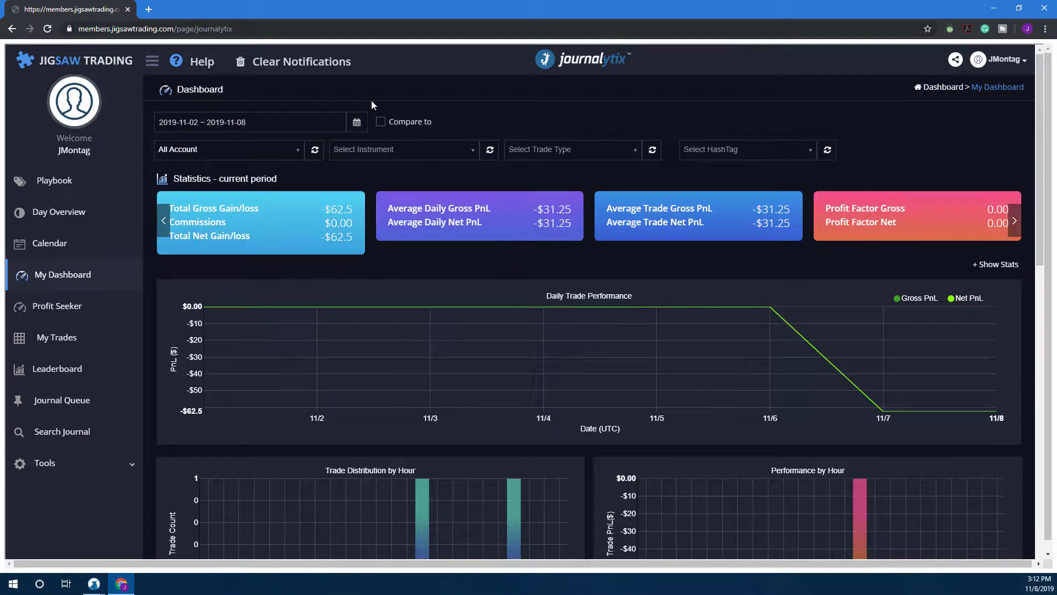
{"action": "left_click", "coordinate": [380, 122]}
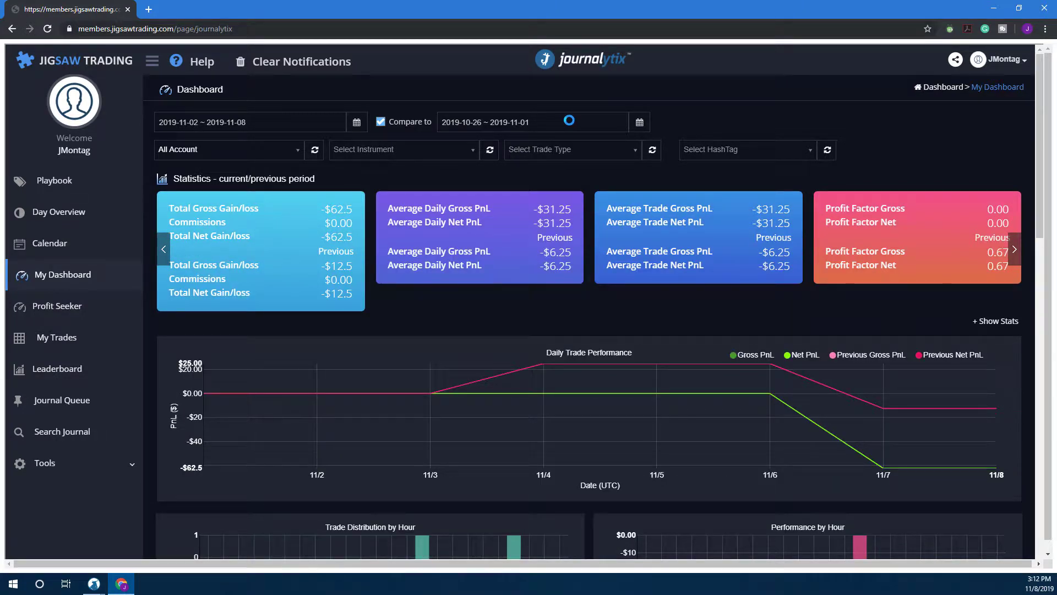
- Turn off the period comparison and browse the instrument, trade type and hashtag filters unchanged
{"action": "left_click", "coordinate": [379, 123]}
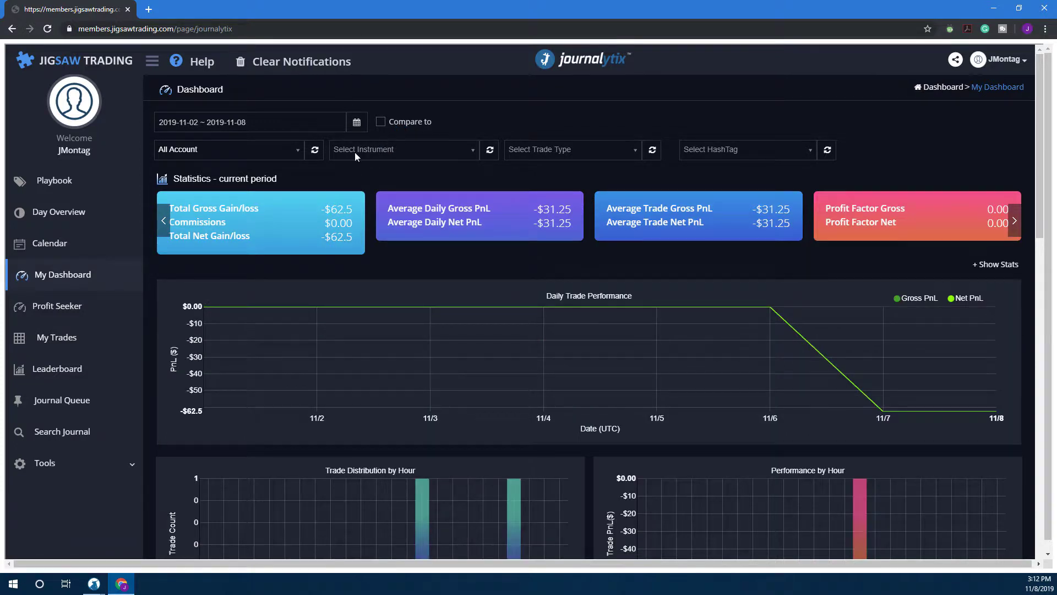
{"action": "mouse_move", "coordinate": [261, 314]}
{"action": "left_click", "coordinate": [411, 152]}
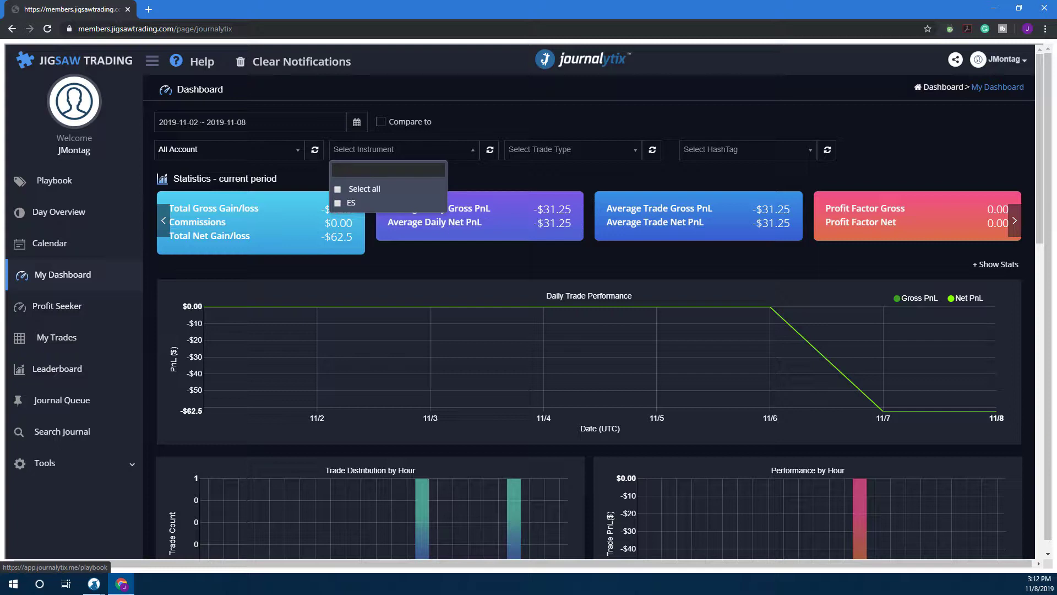
{"action": "left_click", "coordinate": [635, 157]}
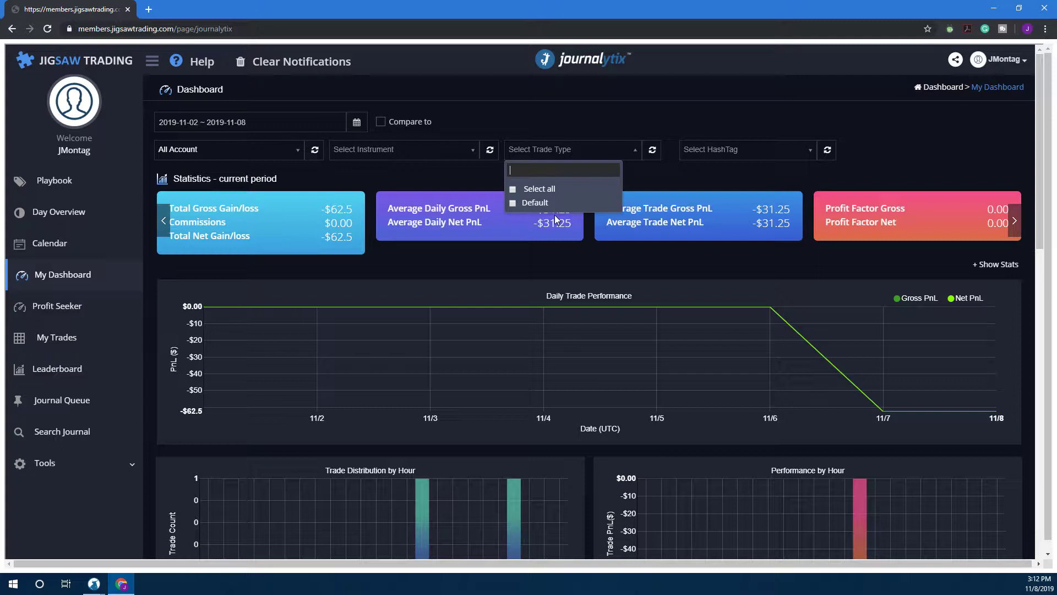
{"action": "left_click", "coordinate": [649, 167]}
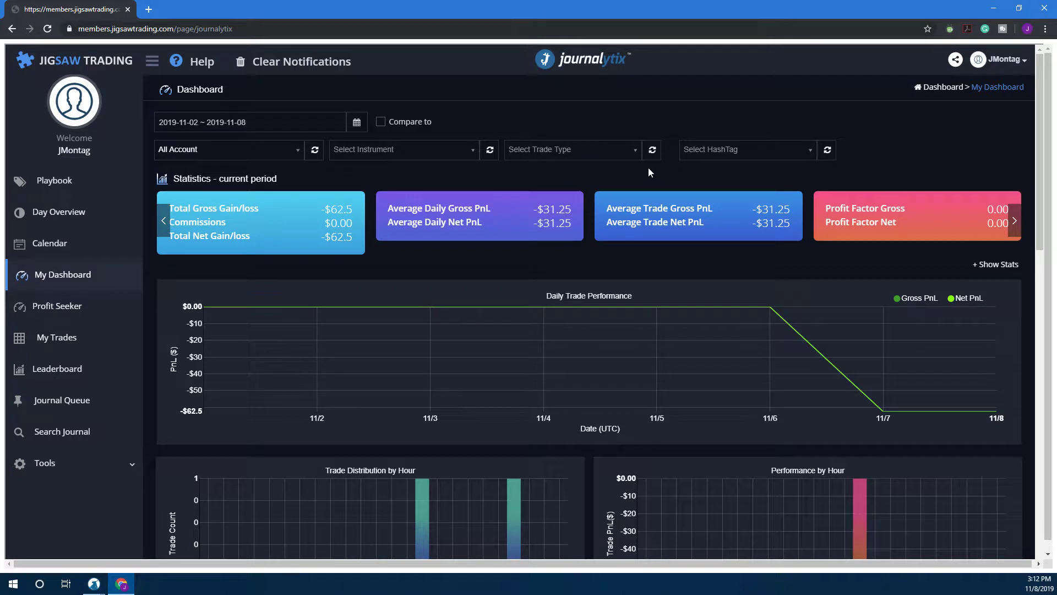
{"action": "left_click", "coordinate": [777, 160]}
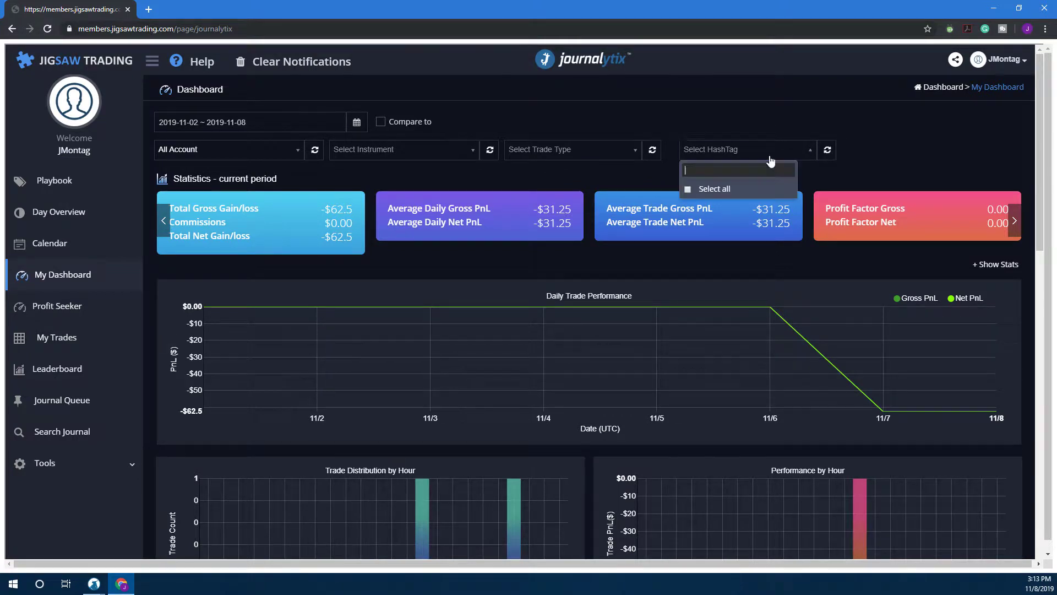
{"action": "left_click", "coordinate": [639, 184]}
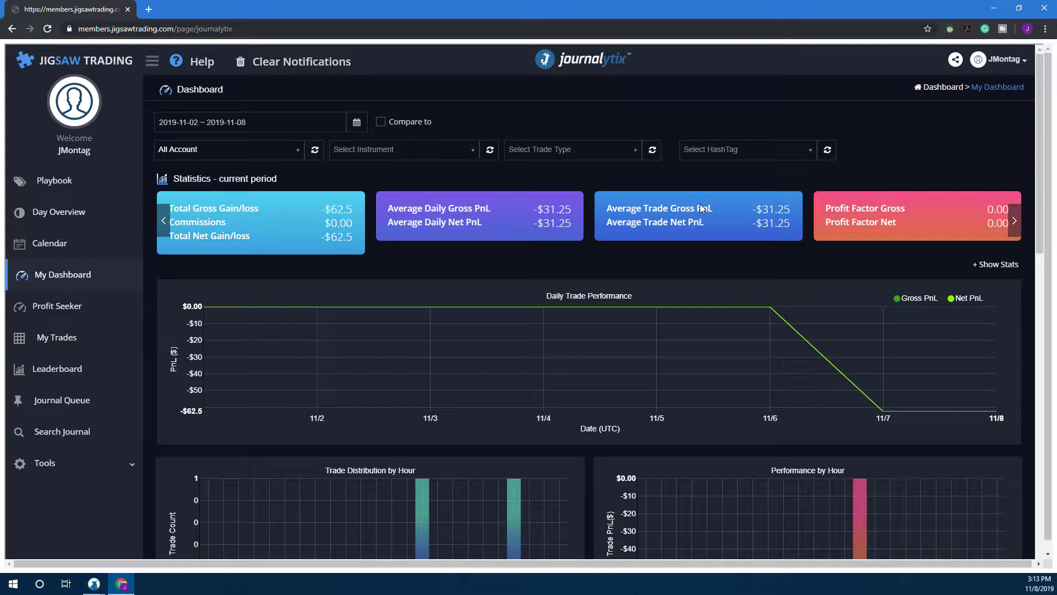
{"action": "left_click", "coordinate": [709, 152]}
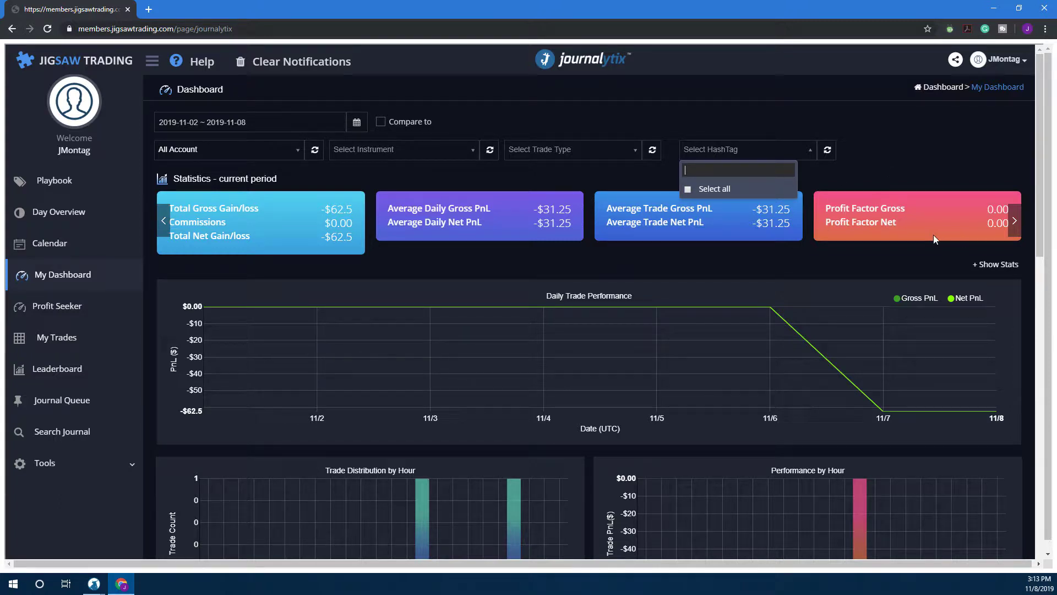
{"action": "left_click", "coordinate": [487, 243]}
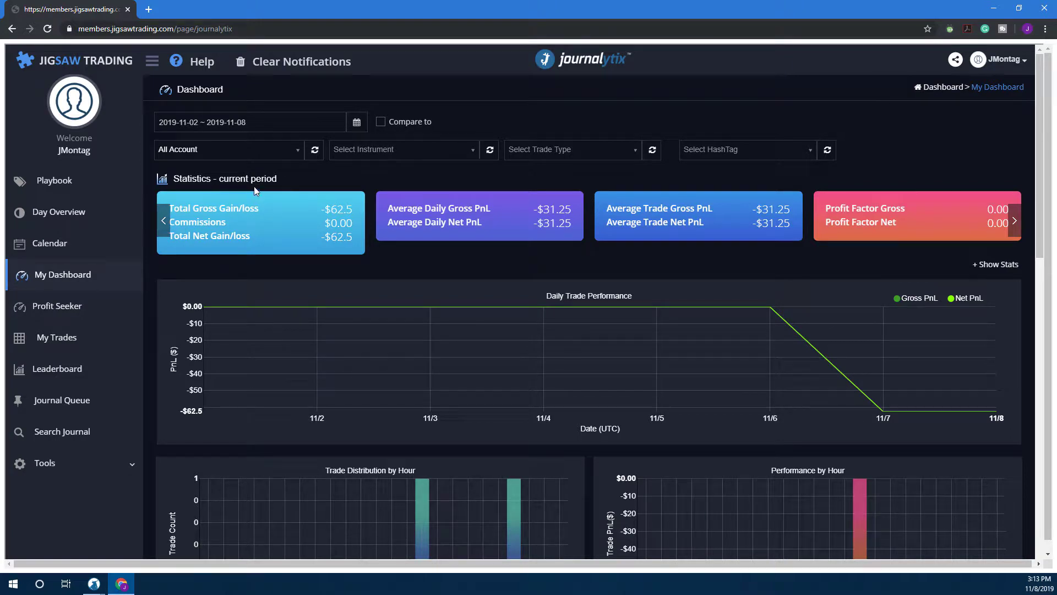
- Page the statistics carousel four times through win/loss counts, percentages, consecutive losses and MFE/MAE
{"action": "left_click_drag", "start_coordinate": [272, 183], "coordinate": [227, 182]}
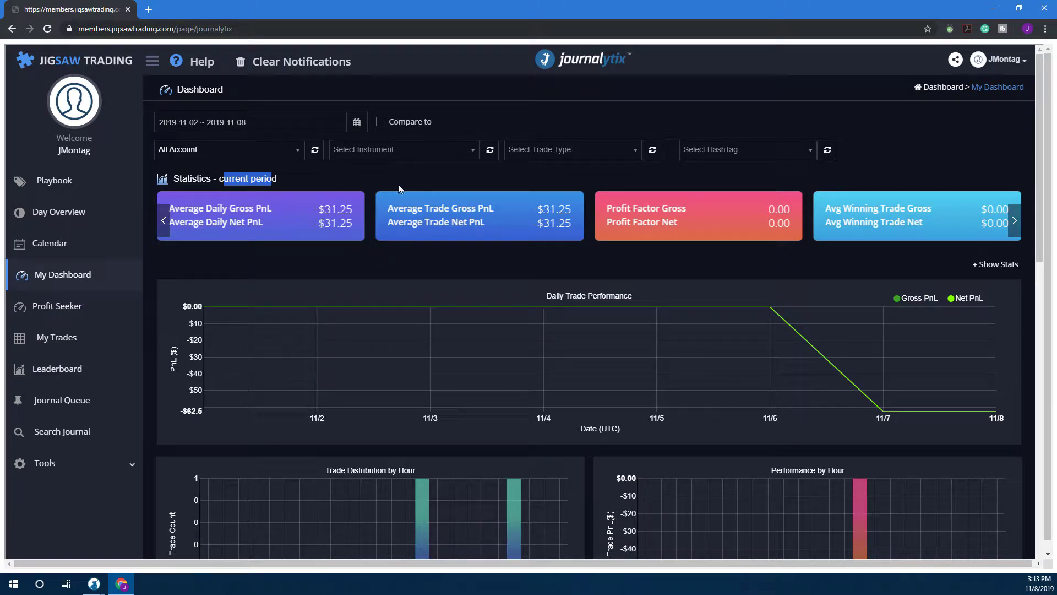
{"action": "scroll", "coordinate": [659, 154], "scroll_direction": "down", "scroll_amount": 1}
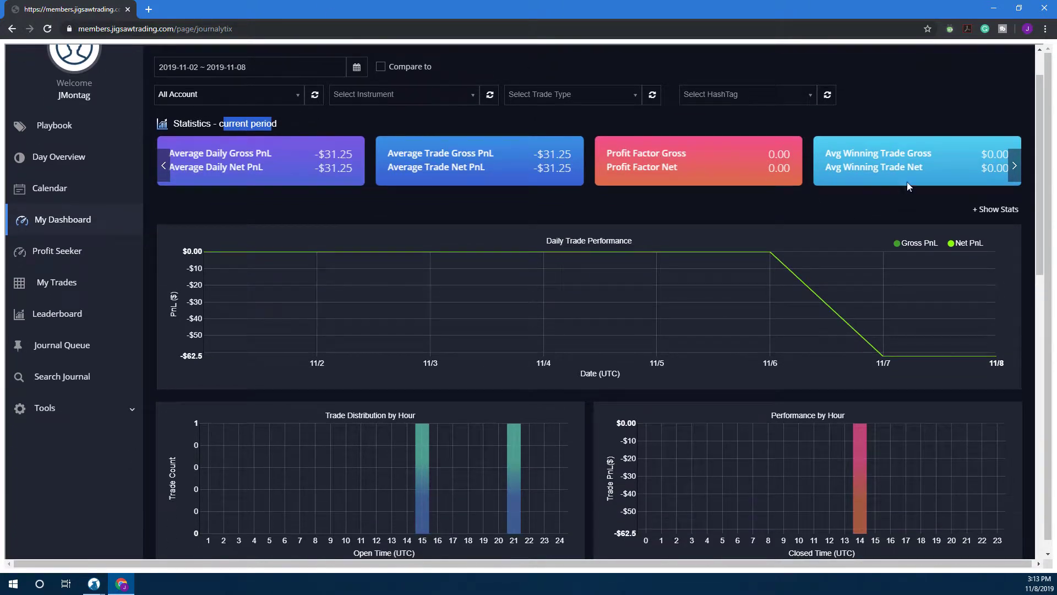
{"action": "left_click", "coordinate": [1015, 167]}
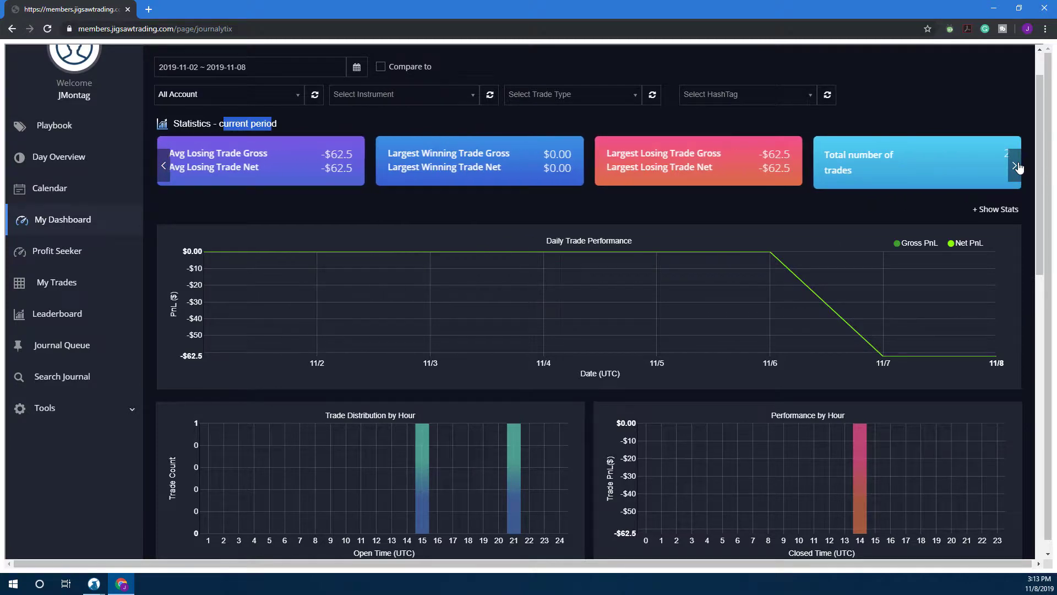
{"action": "left_click", "coordinate": [1016, 166]}
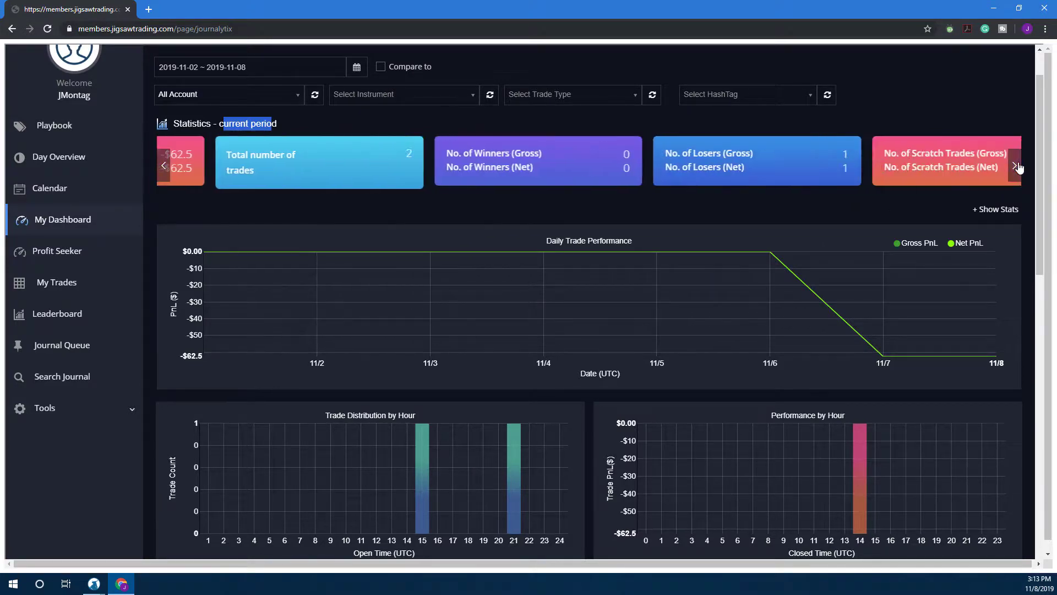
{"action": "left_click", "coordinate": [1016, 167]}
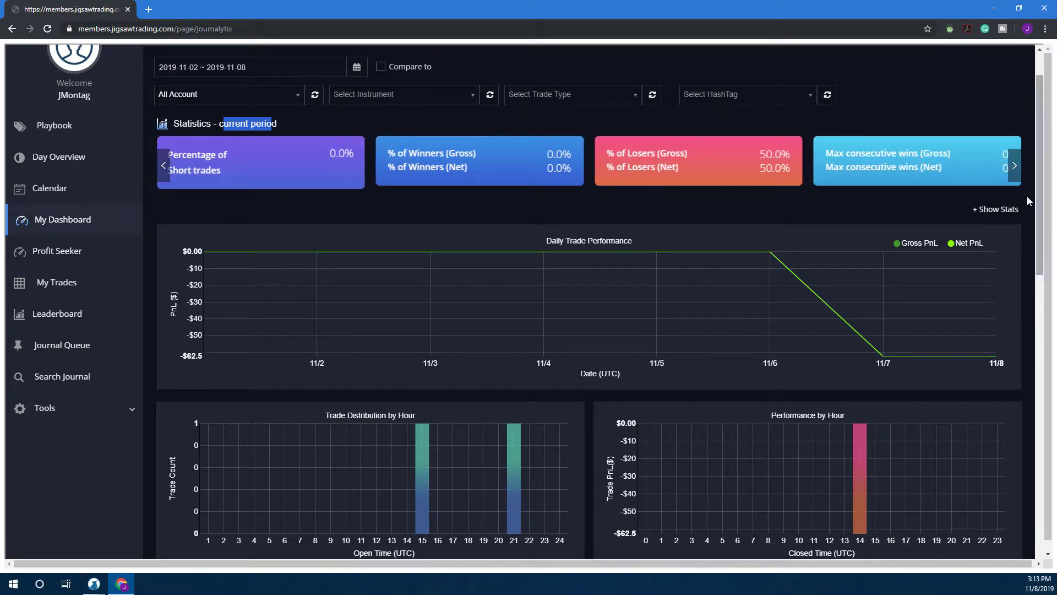
{"action": "left_click", "coordinate": [1012, 169]}
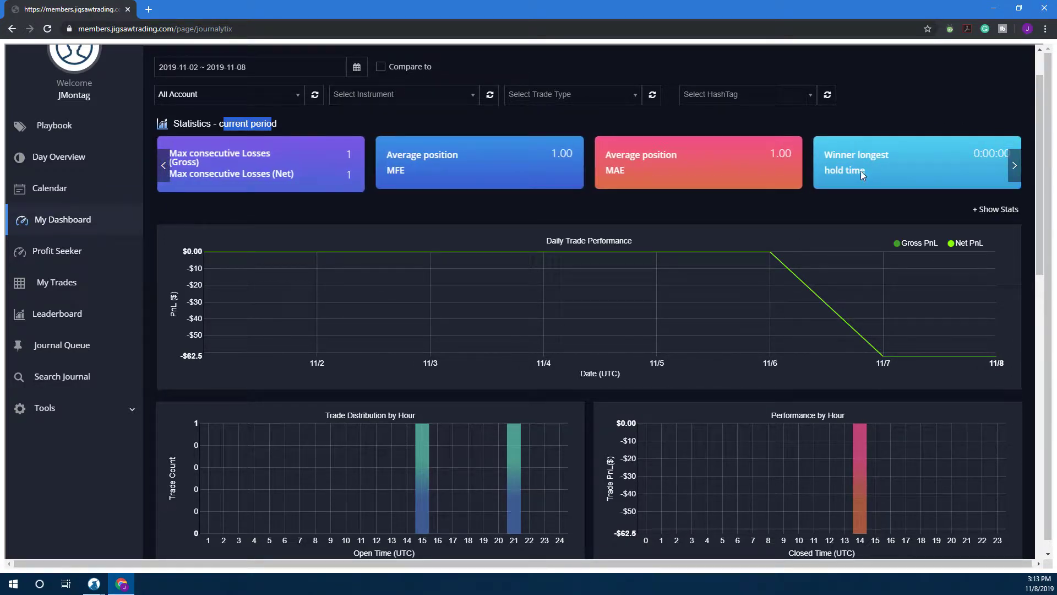
- Briefly re-enable the previous-week comparison to view the chart, then switch it off again
{"action": "scroll", "coordinate": [815, 187], "scroll_direction": "down", "scroll_amount": 2}
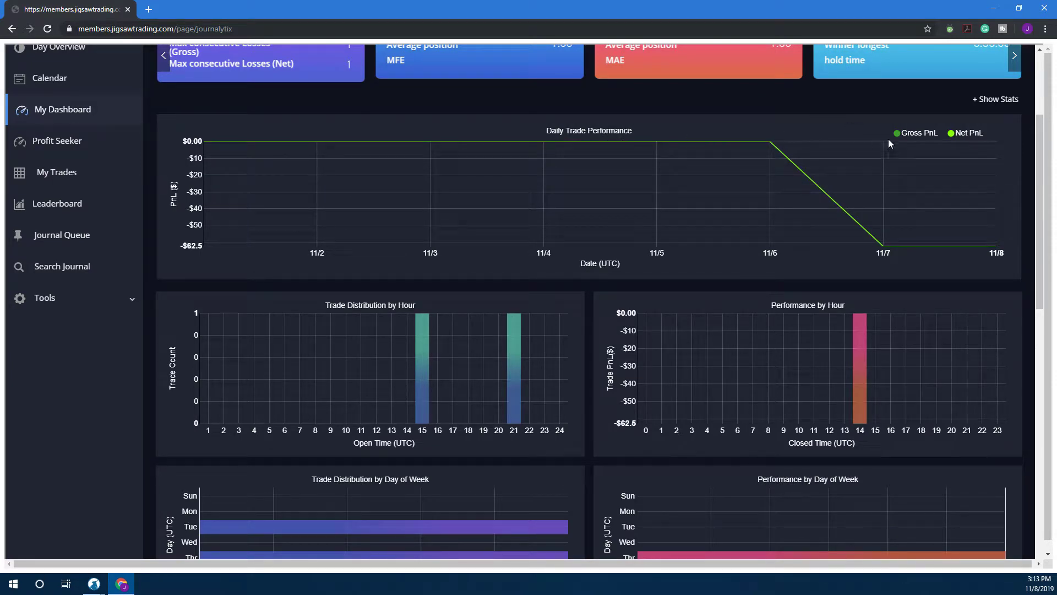
{"action": "scroll", "coordinate": [904, 140], "scroll_direction": "up", "scroll_amount": 3}
{"action": "left_click", "coordinate": [394, 127]}
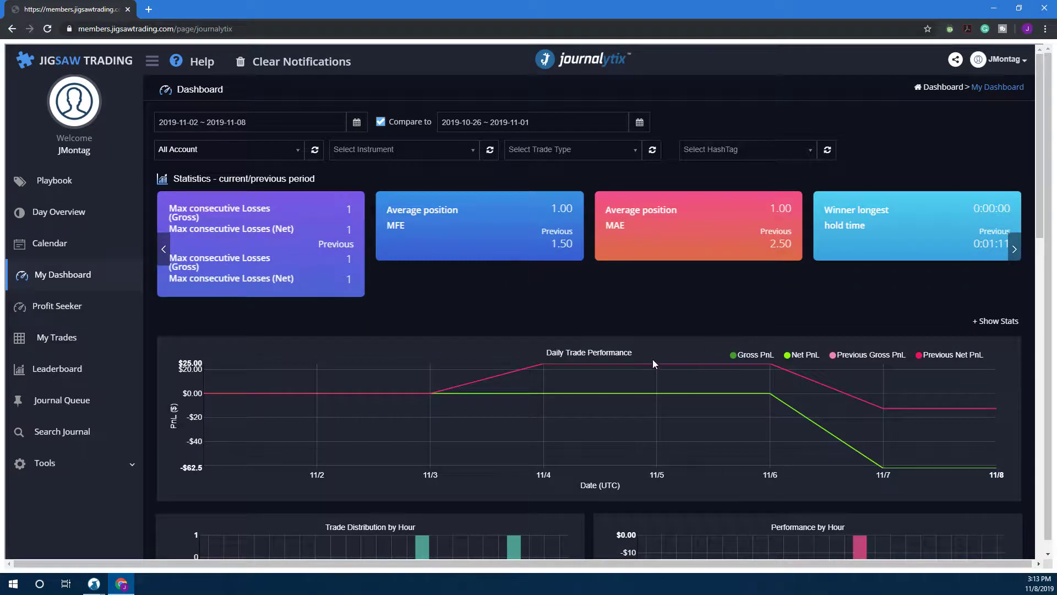
{"action": "scroll", "coordinate": [508, 409], "scroll_direction": "down", "scroll_amount": 3}
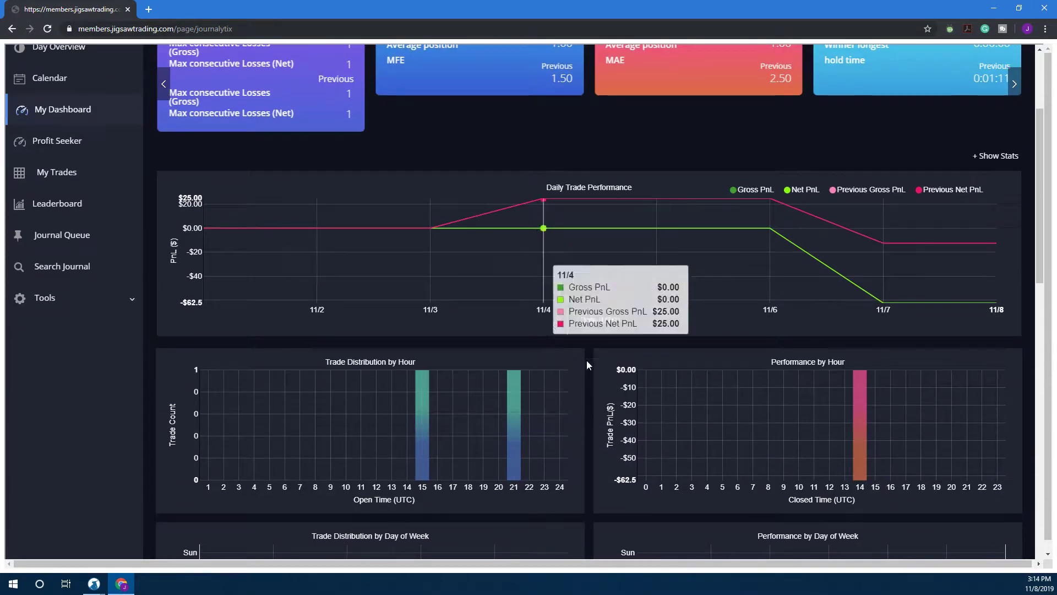
{"action": "scroll", "coordinate": [655, 458], "scroll_direction": "up", "scroll_amount": 2}
{"action": "scroll", "coordinate": [649, 450], "scroll_direction": "up", "scroll_amount": 1}
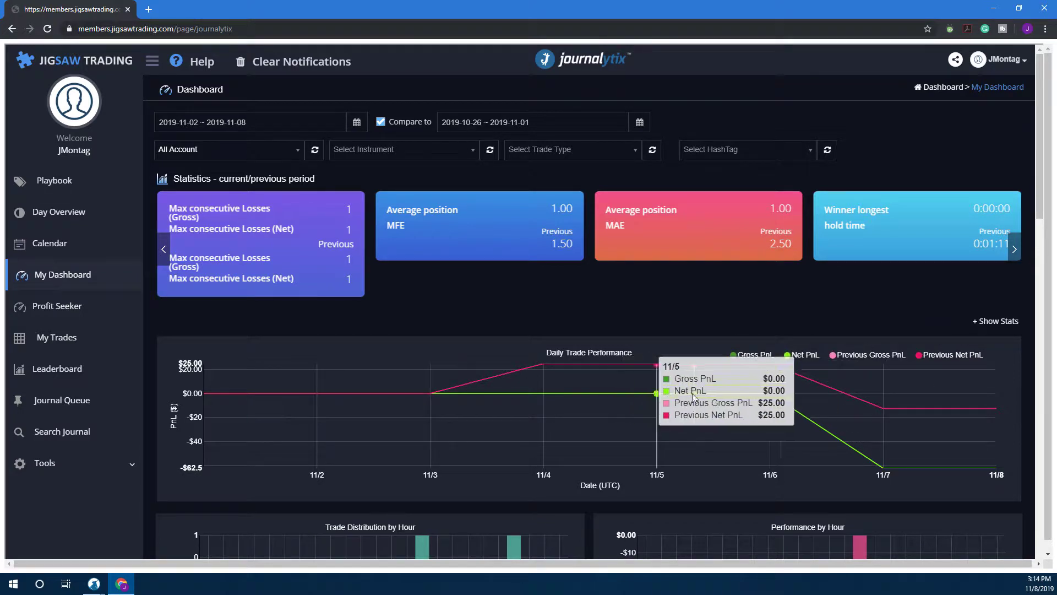
{"action": "left_click", "coordinate": [380, 121]}
{"action": "scroll", "coordinate": [380, 276], "scroll_direction": "down", "scroll_amount": 1}
{"action": "scroll", "coordinate": [379, 287], "scroll_direction": "down", "scroll_amount": 2}
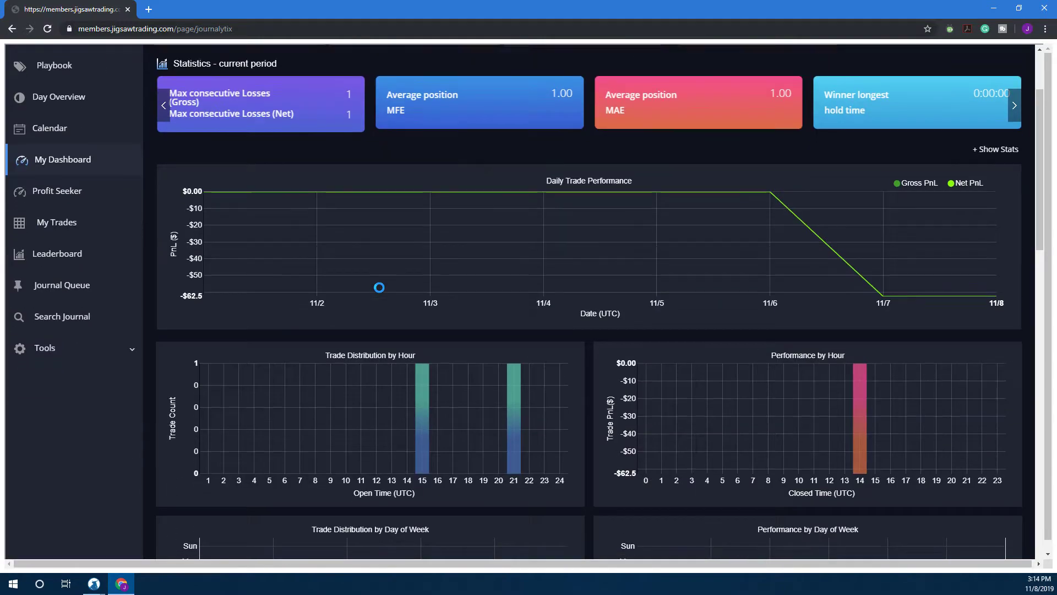
{"action": "scroll", "coordinate": [379, 286], "scroll_direction": "down", "scroll_amount": 1}
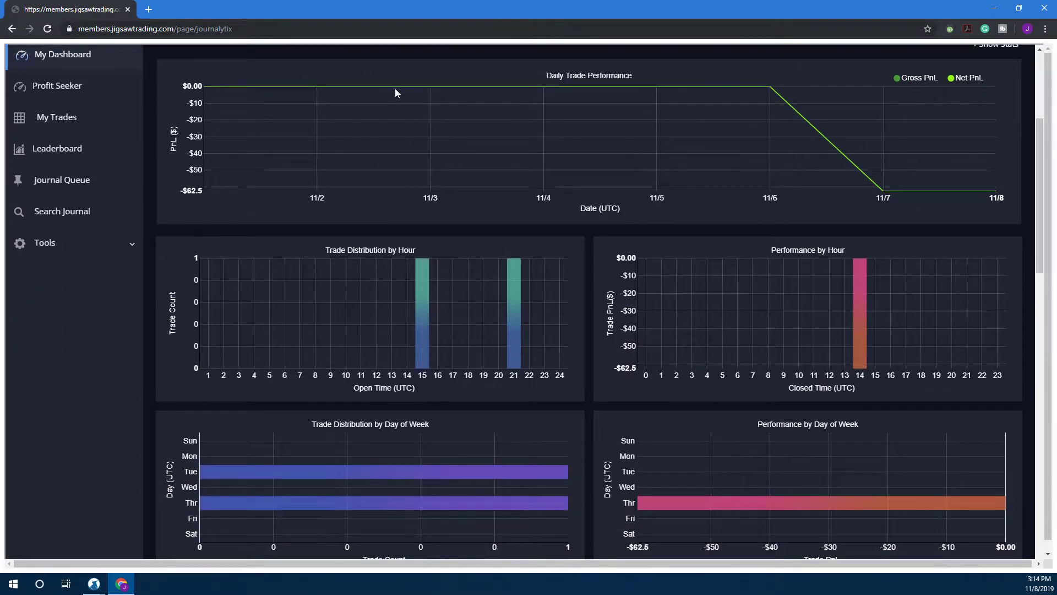
{"action": "scroll", "coordinate": [395, 101], "scroll_direction": "down", "scroll_amount": 7}
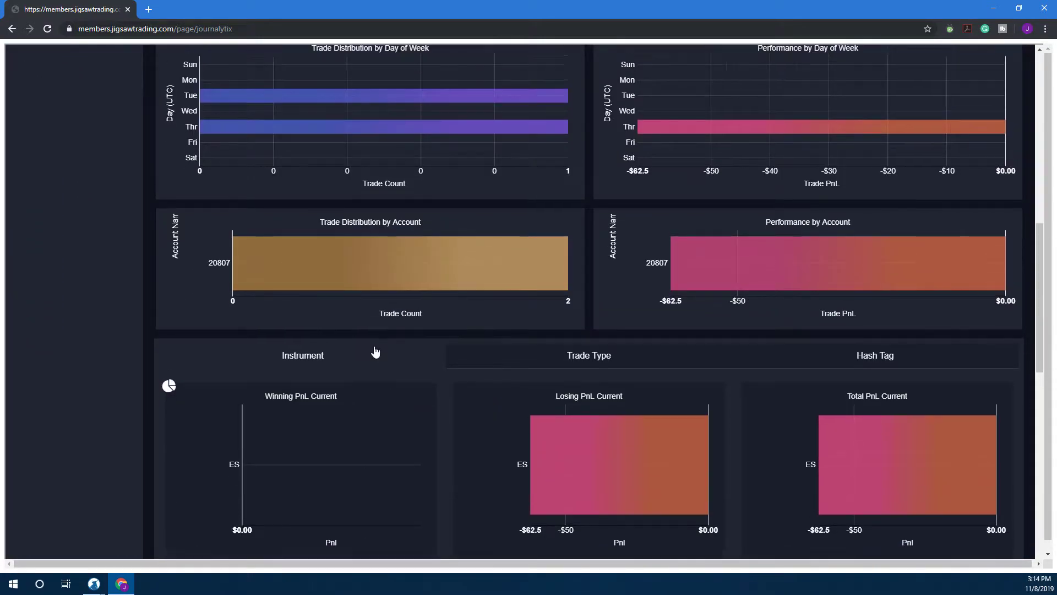
{"action": "scroll", "coordinate": [375, 351], "scroll_direction": "up", "scroll_amount": 7}
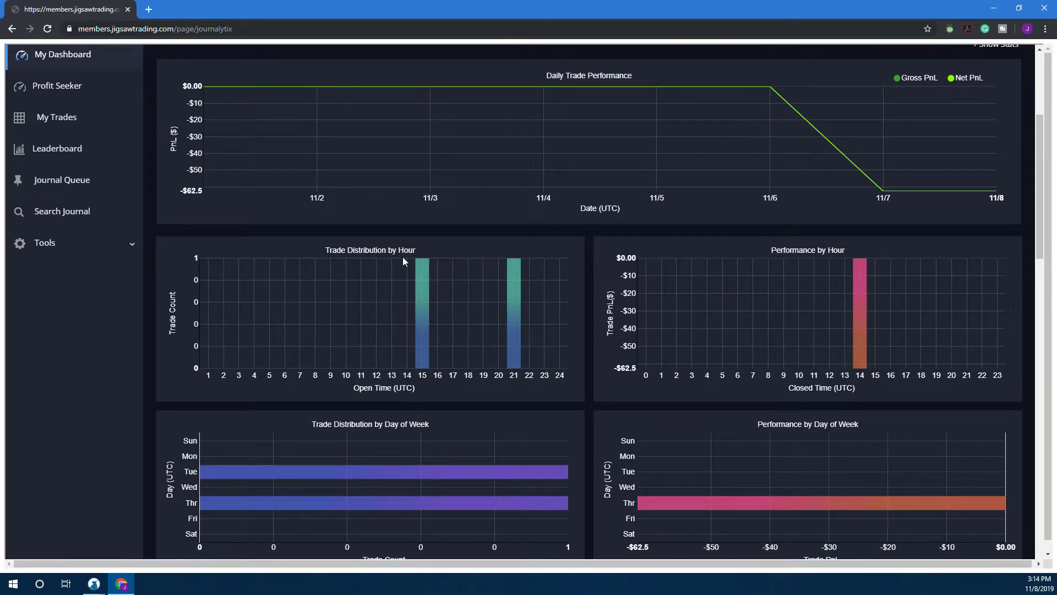
{"action": "scroll", "coordinate": [356, 424], "scroll_direction": "down", "scroll_amount": 2}
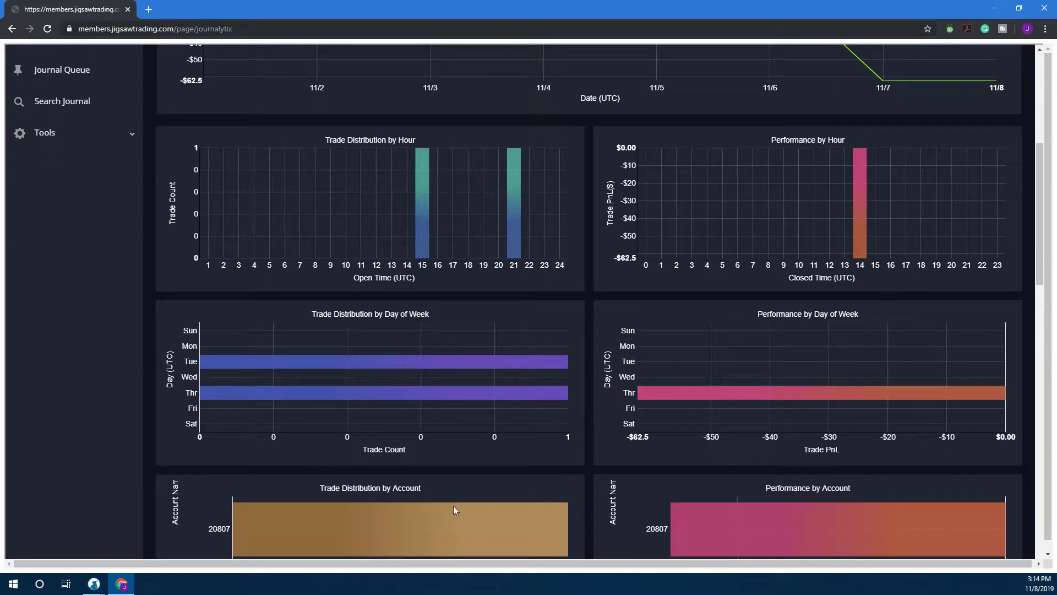
{"action": "scroll", "coordinate": [357, 460], "scroll_direction": "up", "scroll_amount": 2}
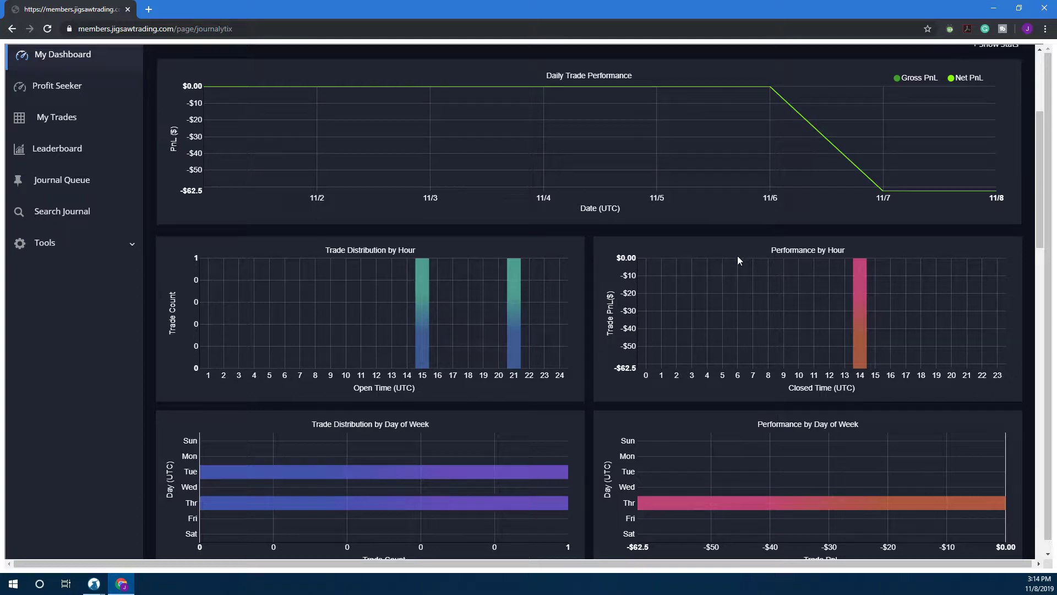
{"action": "scroll", "coordinate": [793, 435], "scroll_direction": "down", "scroll_amount": 5}
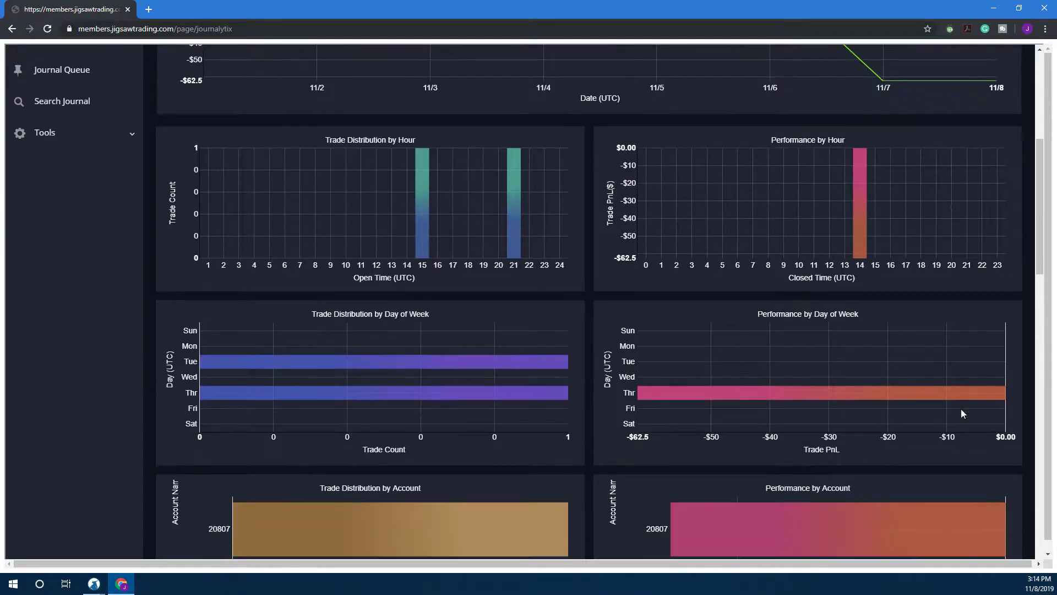
{"action": "scroll", "coordinate": [798, 509], "scroll_direction": "up", "scroll_amount": 1}
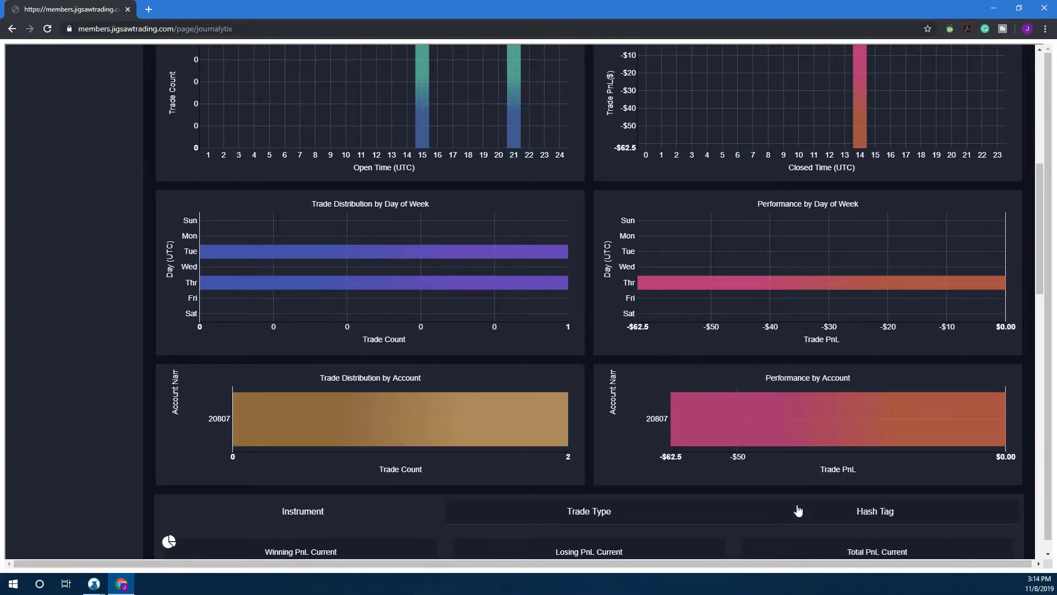
{"action": "scroll", "coordinate": [844, 499], "scroll_direction": "up", "scroll_amount": 3}
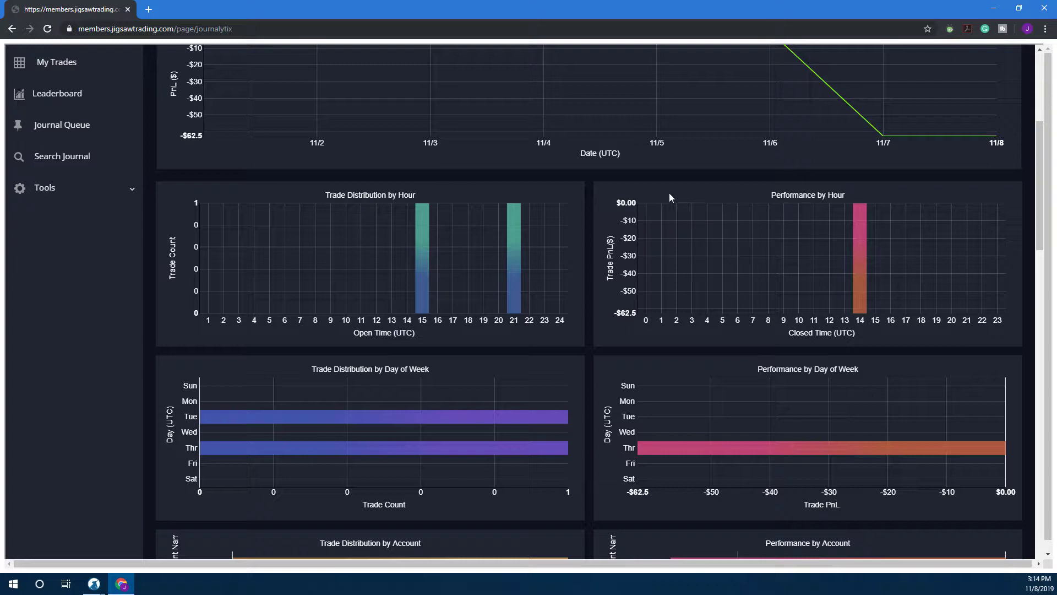
{"action": "scroll", "coordinate": [647, 212], "scroll_direction": "down", "scroll_amount": 1}
{"action": "scroll", "coordinate": [643, 218], "scroll_direction": "down", "scroll_amount": 2}
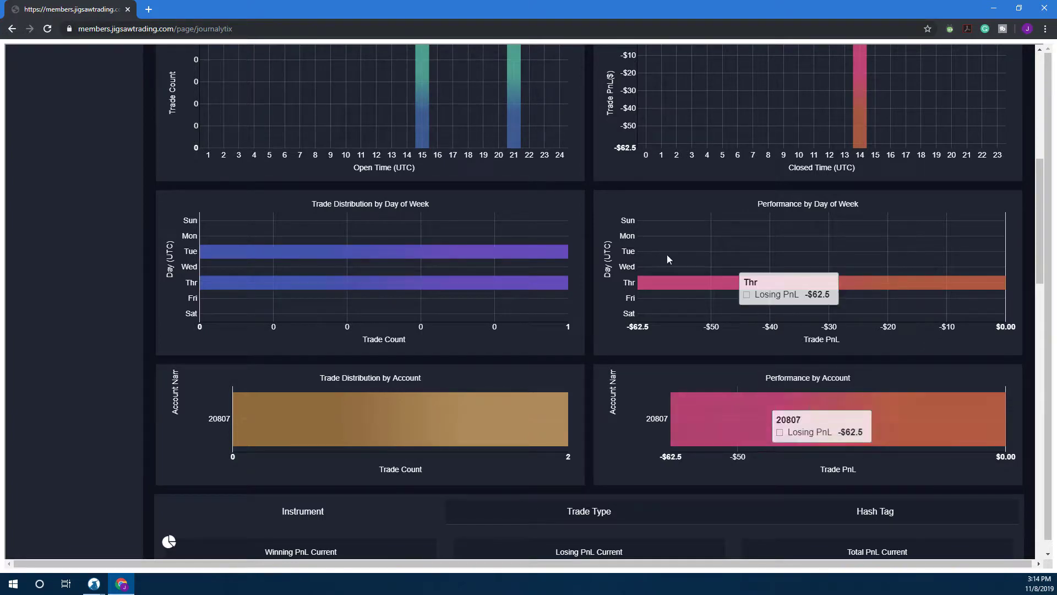
{"action": "scroll", "coordinate": [523, 262], "scroll_direction": "down", "scroll_amount": 2}
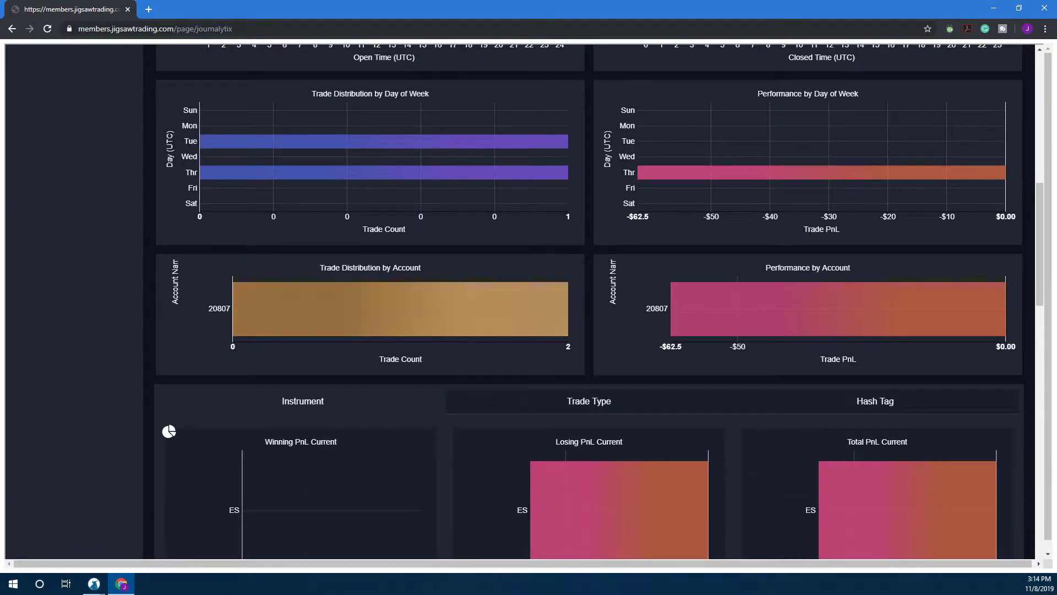
{"action": "scroll", "coordinate": [415, 265], "scroll_direction": "down", "scroll_amount": 4}
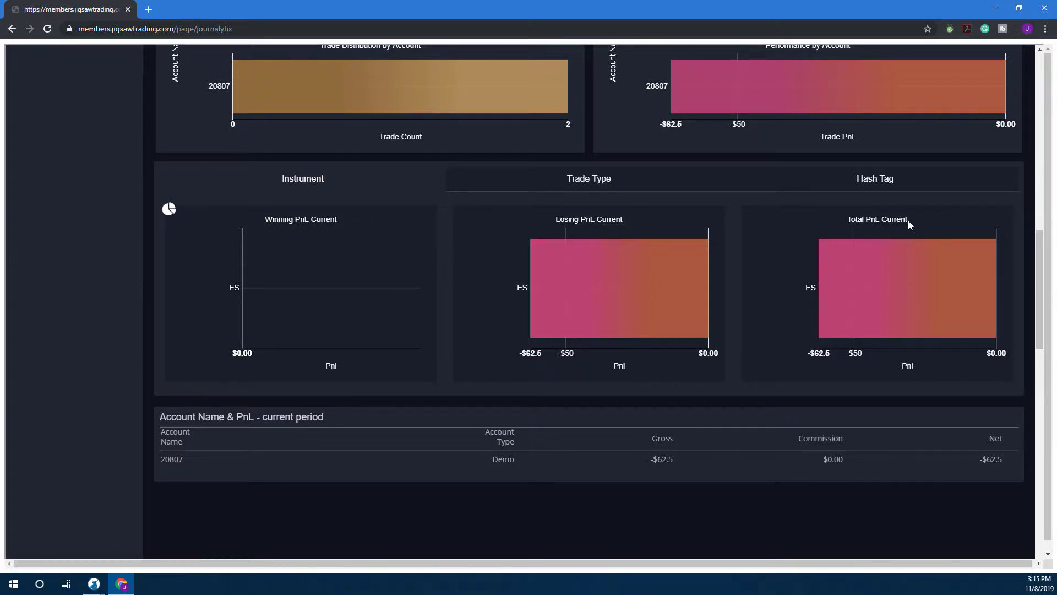
{"action": "left_click", "coordinate": [615, 195]}
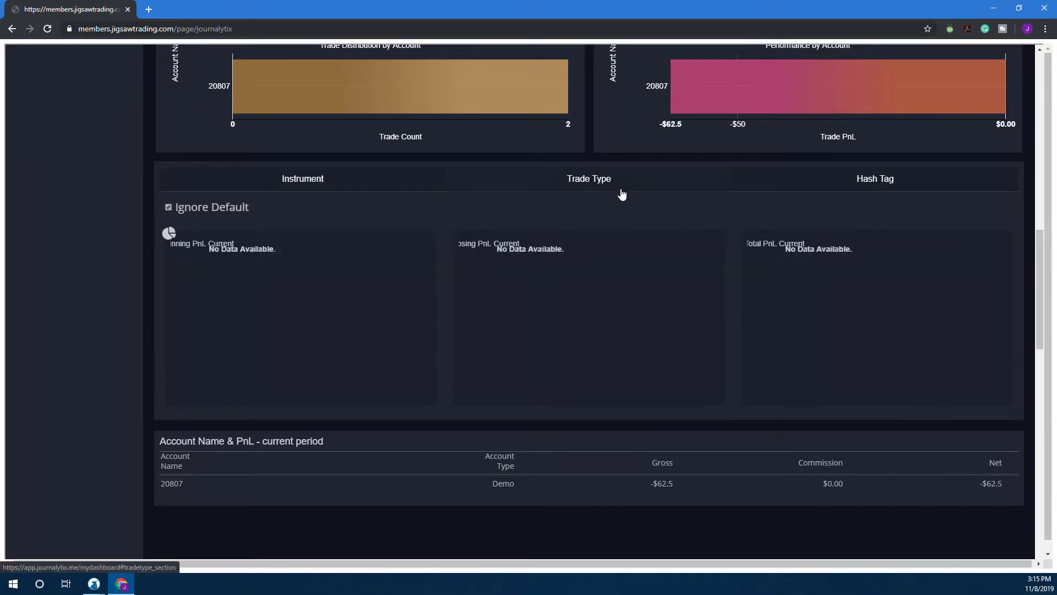
{"action": "left_click", "coordinate": [827, 183]}
{"action": "left_click", "coordinate": [300, 187]}
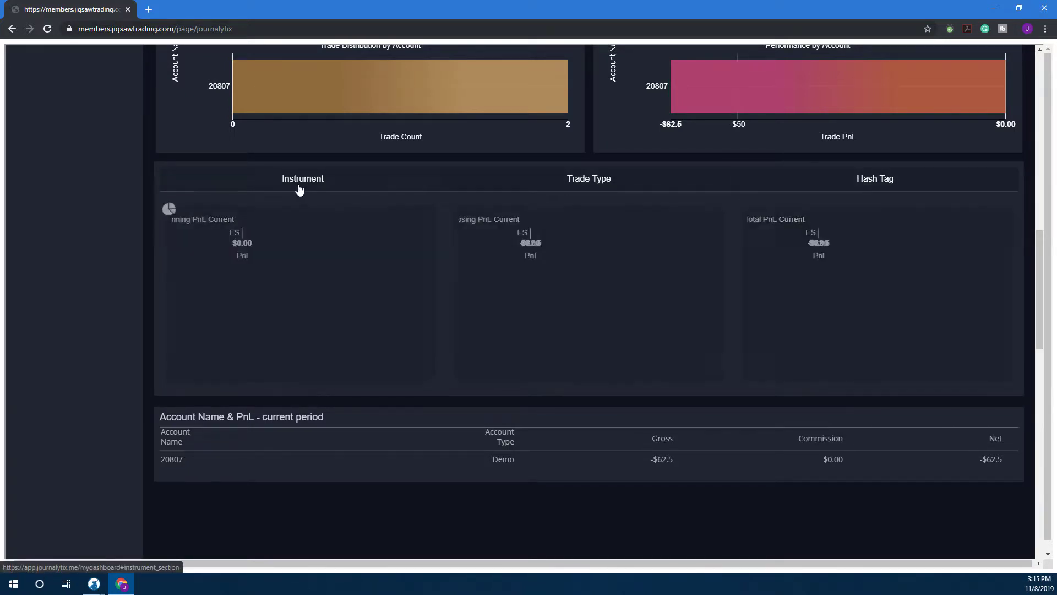
{"action": "scroll", "coordinate": [293, 341], "scroll_direction": "down", "scroll_amount": 3}
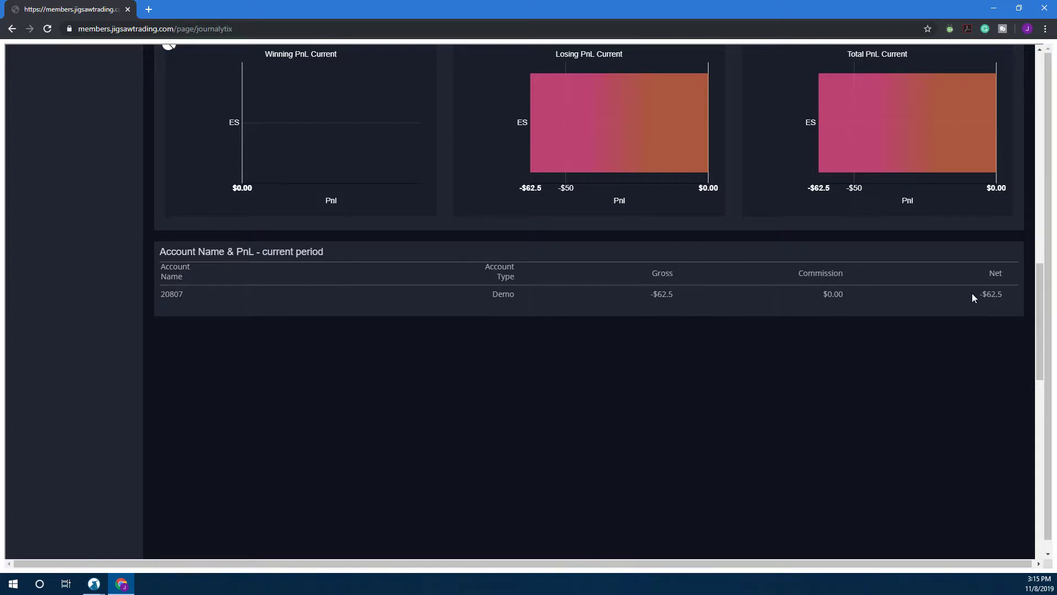
{"action": "scroll", "coordinate": [673, 299], "scroll_direction": "up", "scroll_amount": 3}
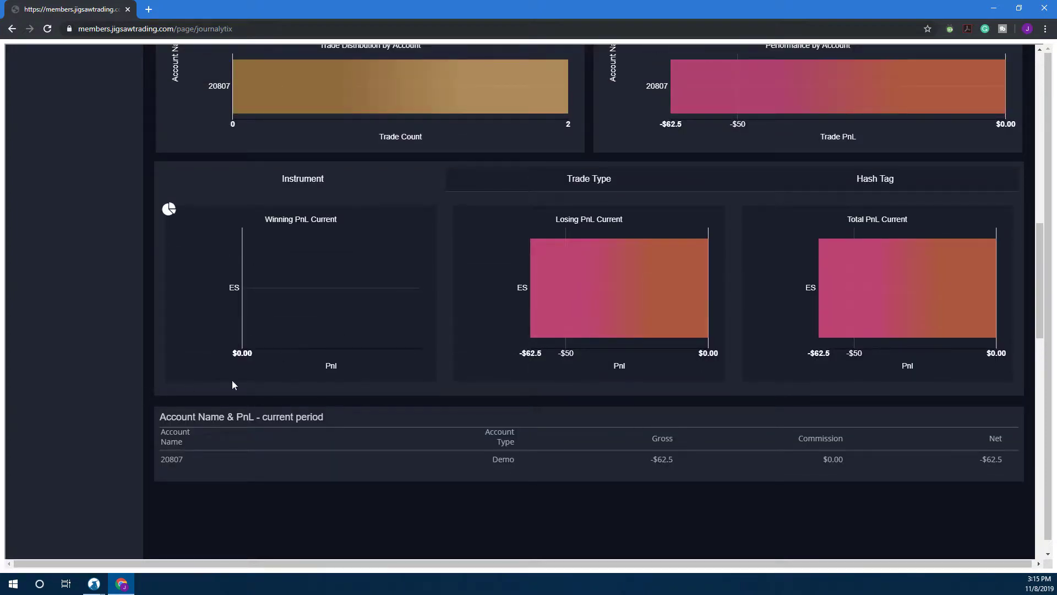
{"action": "scroll", "coordinate": [145, 369], "scroll_direction": "up", "scroll_amount": 15}
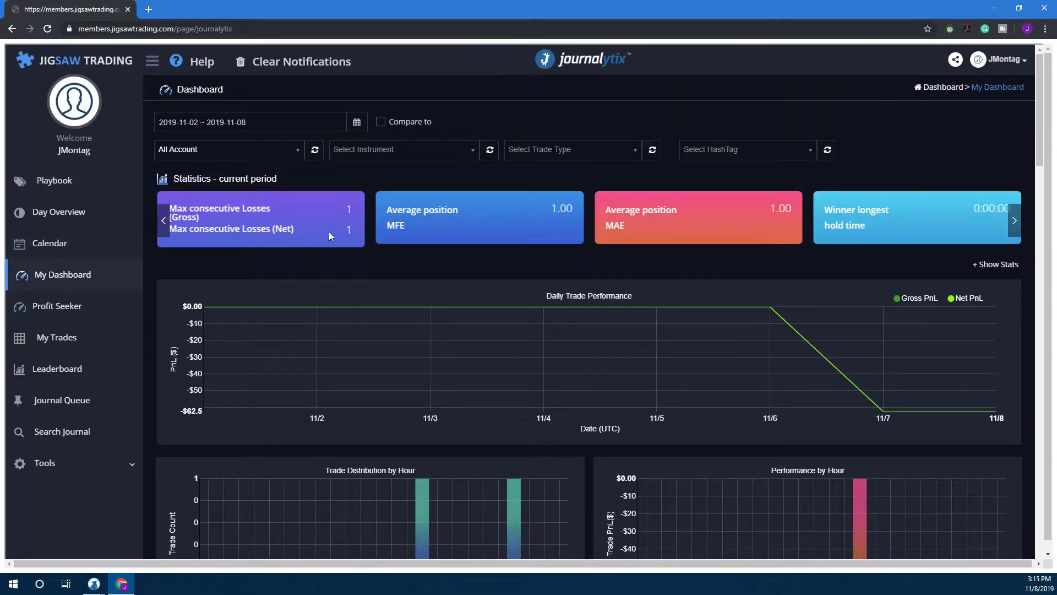
{"action": "scroll", "coordinate": [575, 430], "scroll_direction": "down", "scroll_amount": 4}
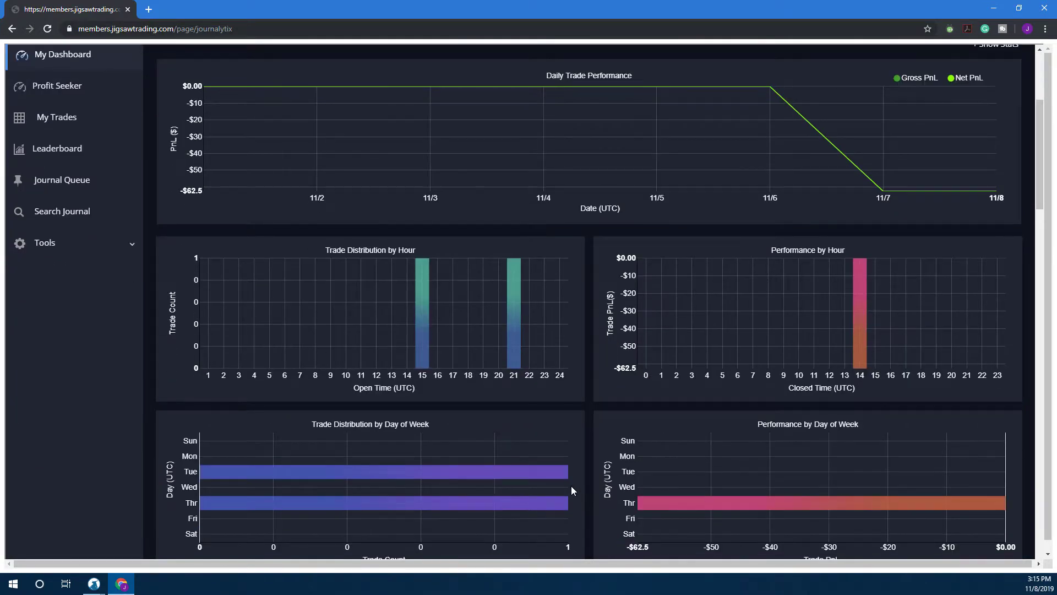
{"action": "scroll", "coordinate": [570, 485], "scroll_direction": "up", "scroll_amount": 4}
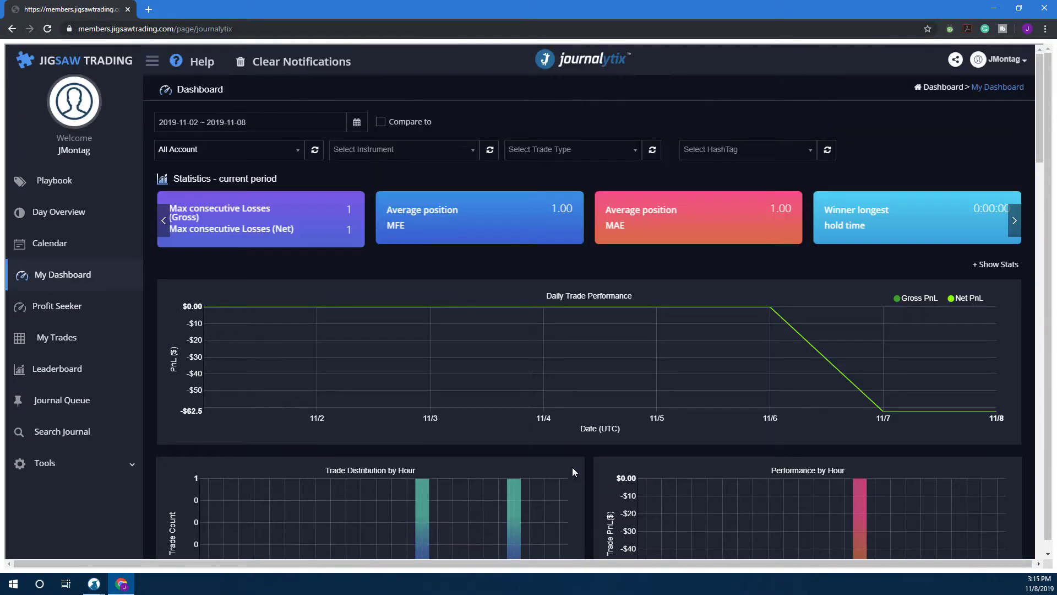
- Open the calendar and browse back to September 2019, then forward to November 2019
{"action": "left_click", "coordinate": [74, 252]}
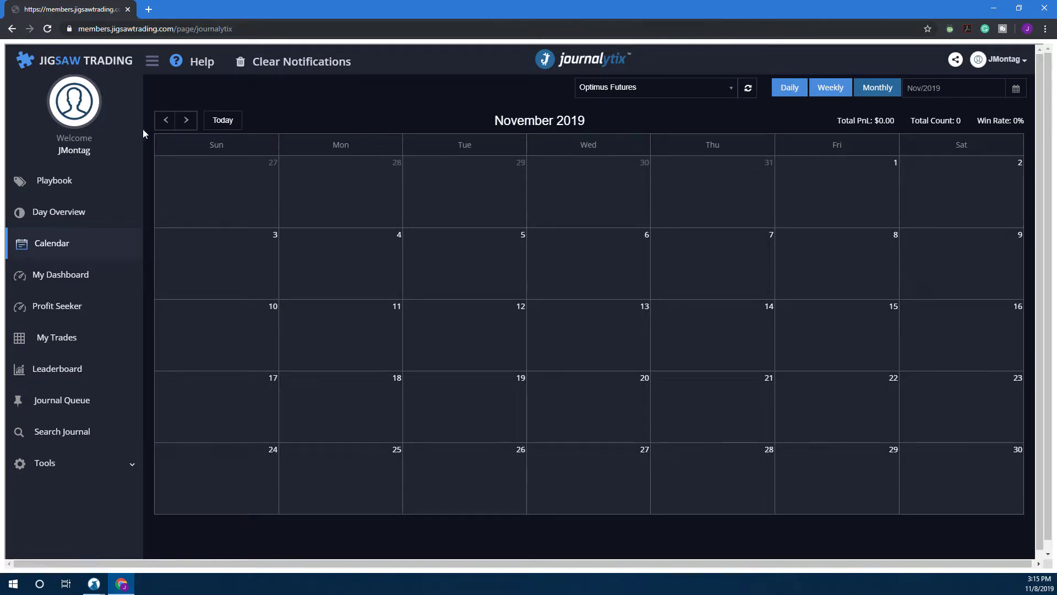
{"action": "left_click", "coordinate": [166, 119]}
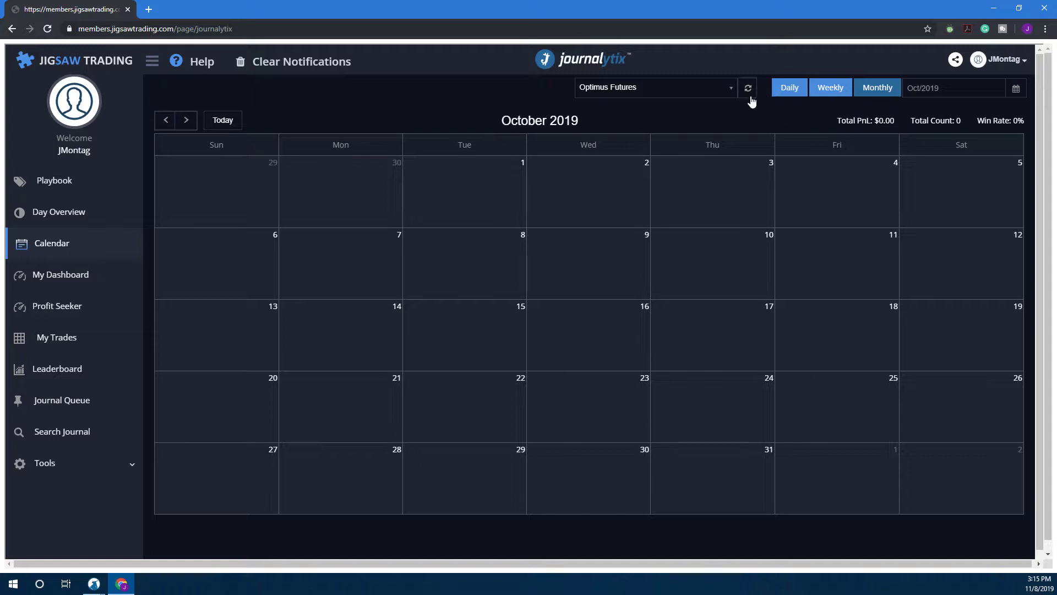
{"action": "left_click", "coordinate": [165, 120]}
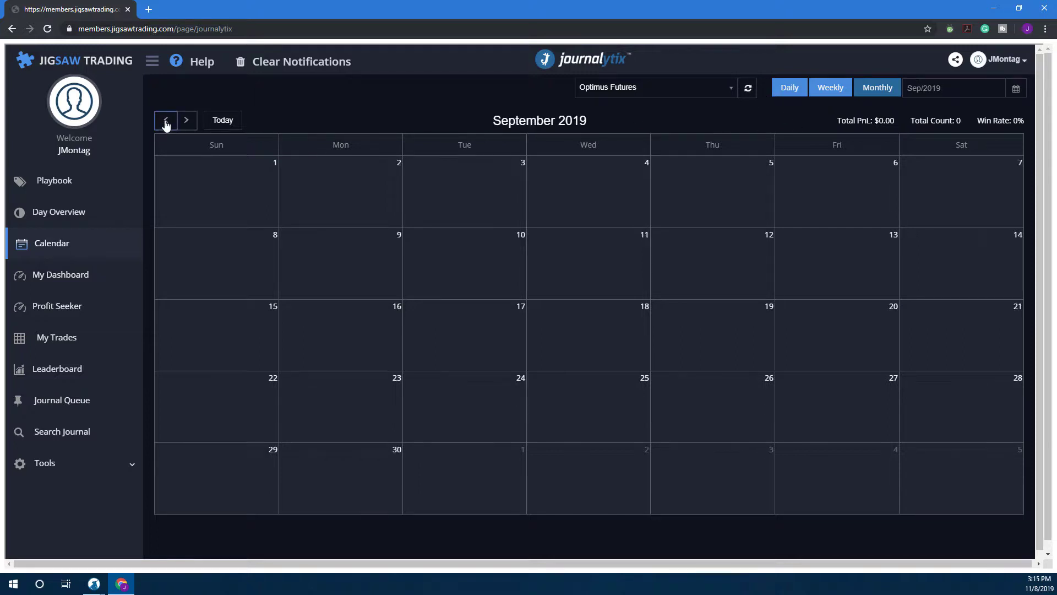
{"action": "left_click", "coordinate": [184, 126]}
{"action": "left_click", "coordinate": [185, 121]}
{"action": "left_click", "coordinate": [185, 122]}
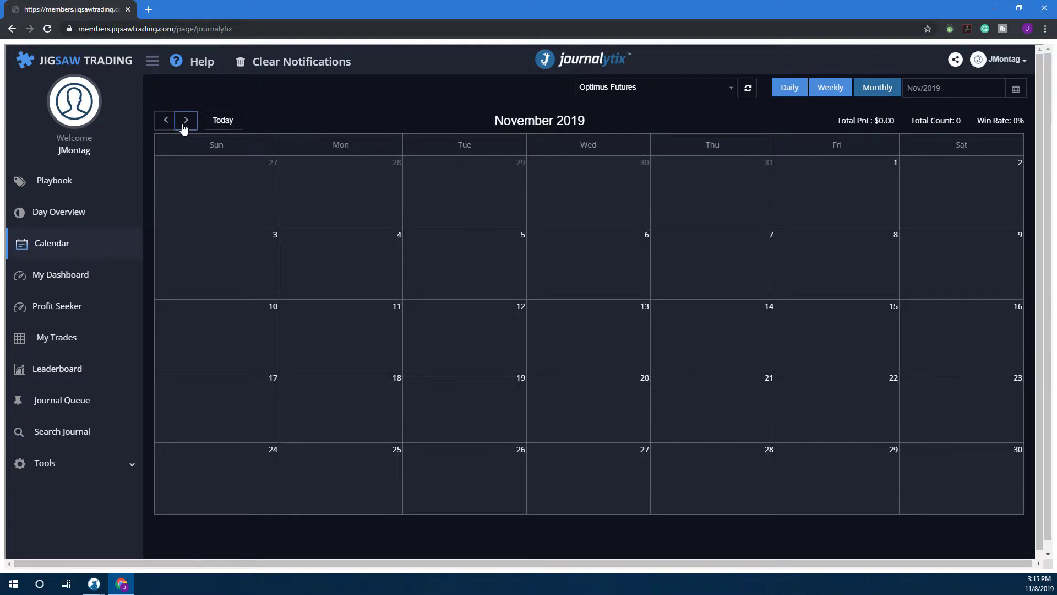
- Switch the calendar to the demo account, showing Nov 5 and Nov 7 trades totalling -$62.50
{"action": "left_click", "coordinate": [682, 91]}
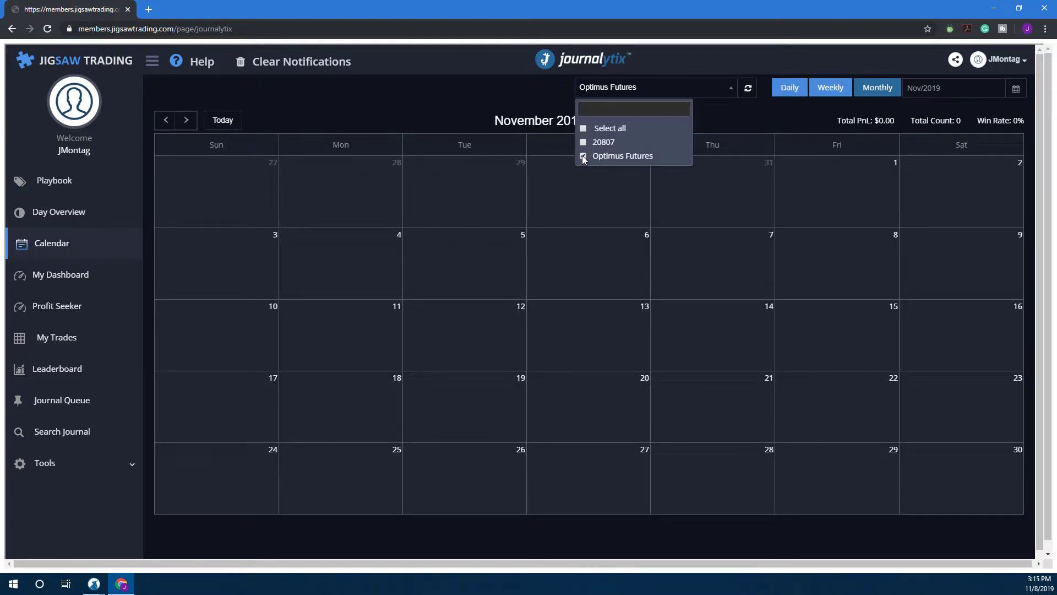
{"action": "left_click", "coordinate": [583, 155]}
{"action": "left_click", "coordinate": [582, 142]}
{"action": "left_click", "coordinate": [738, 97]}
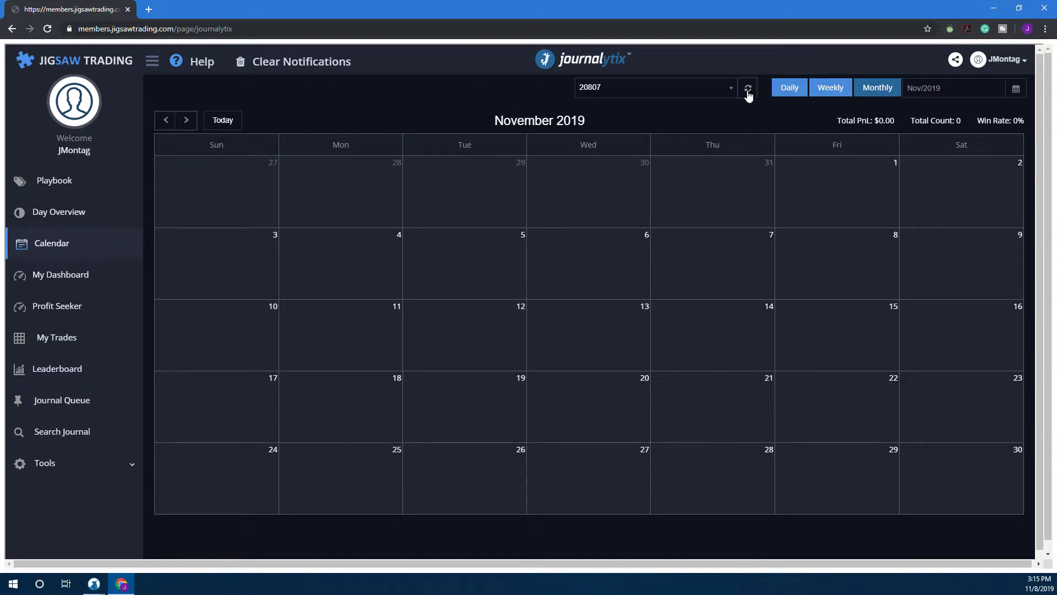
{"action": "left_click", "coordinate": [748, 90]}
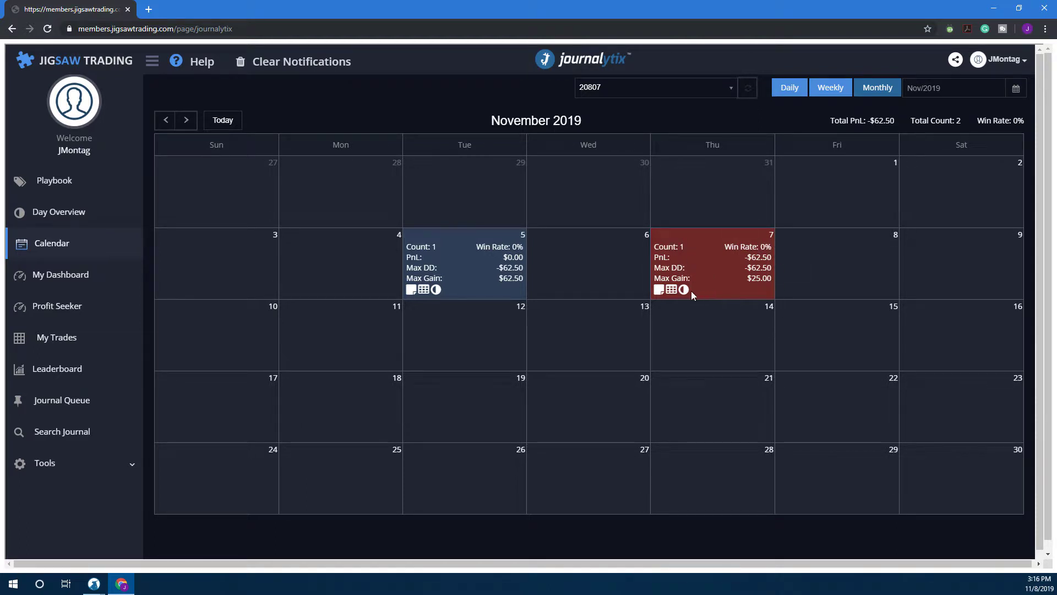
{"action": "left_click", "coordinate": [59, 211]}
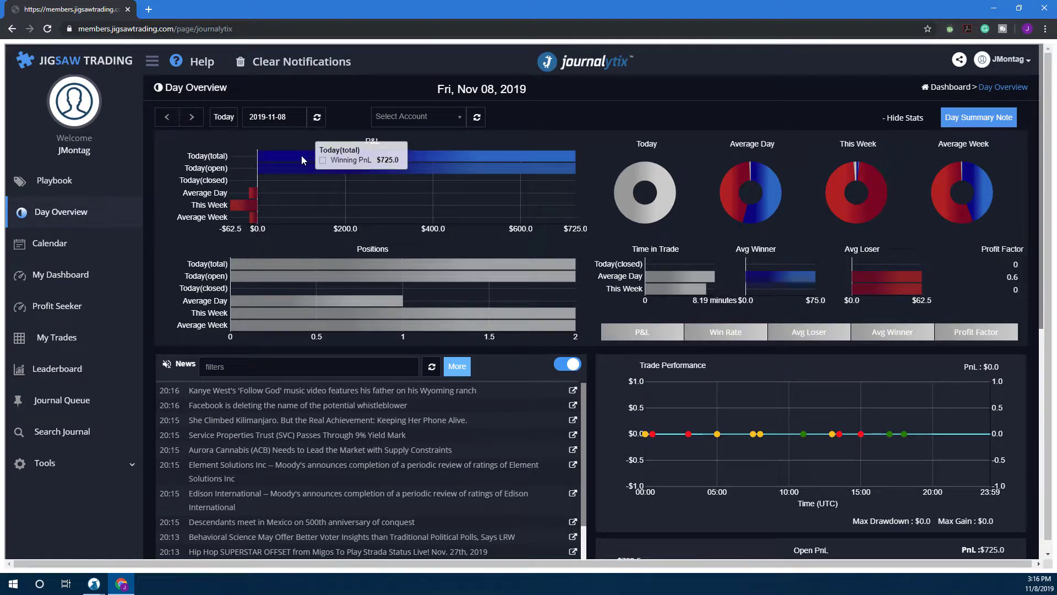
- Tick both accounts in the Nov 08, 2019 Day Overview so it reads All Account
{"action": "mouse_move", "coordinate": [475, 162]}
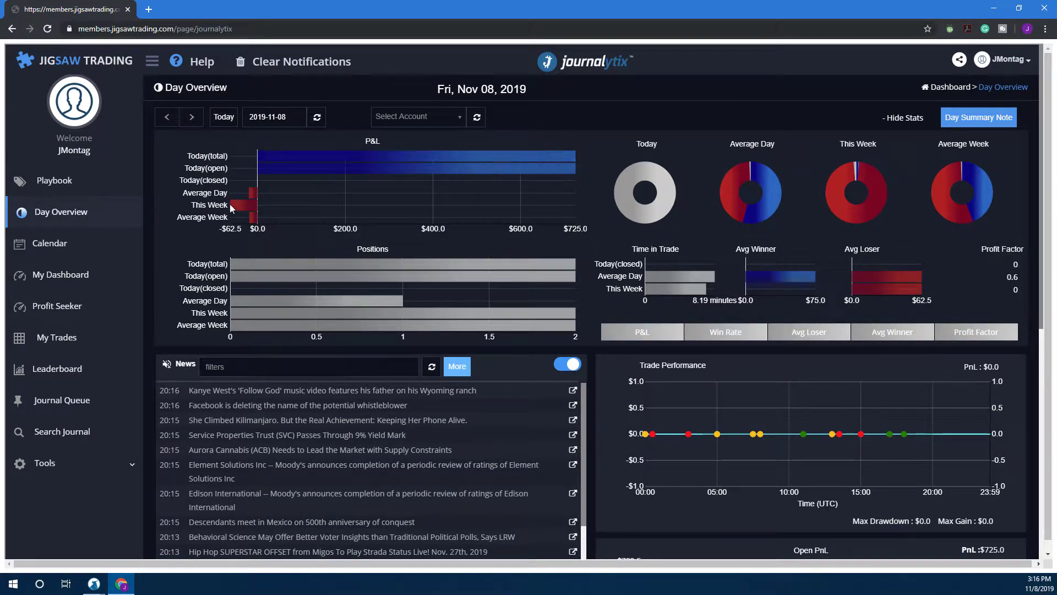
{"action": "mouse_move", "coordinate": [237, 207]}
{"action": "mouse_move", "coordinate": [264, 157]}
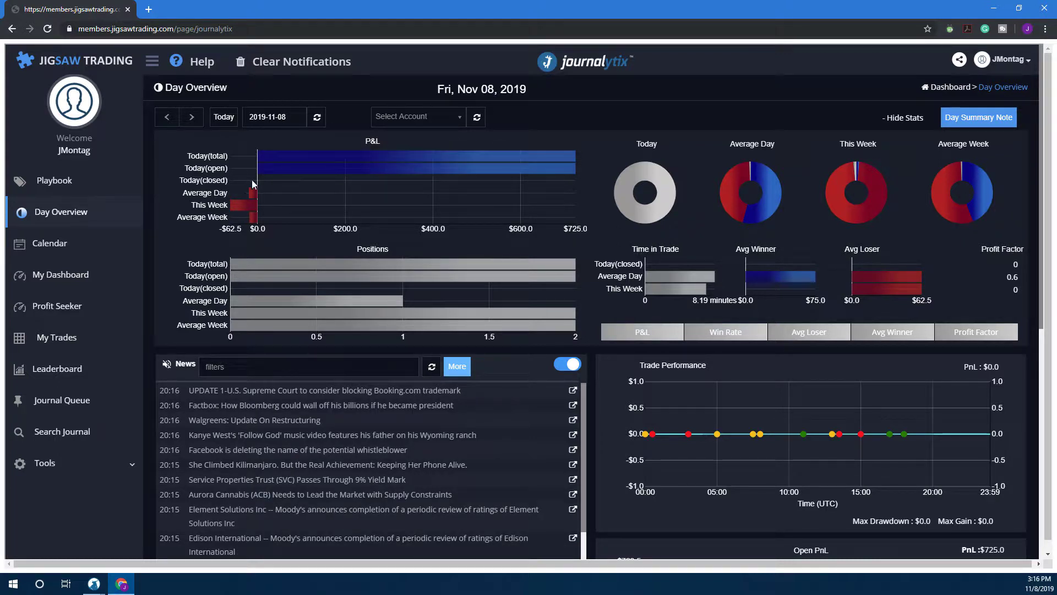
{"action": "mouse_move", "coordinate": [254, 192]}
{"action": "mouse_move", "coordinate": [422, 162]}
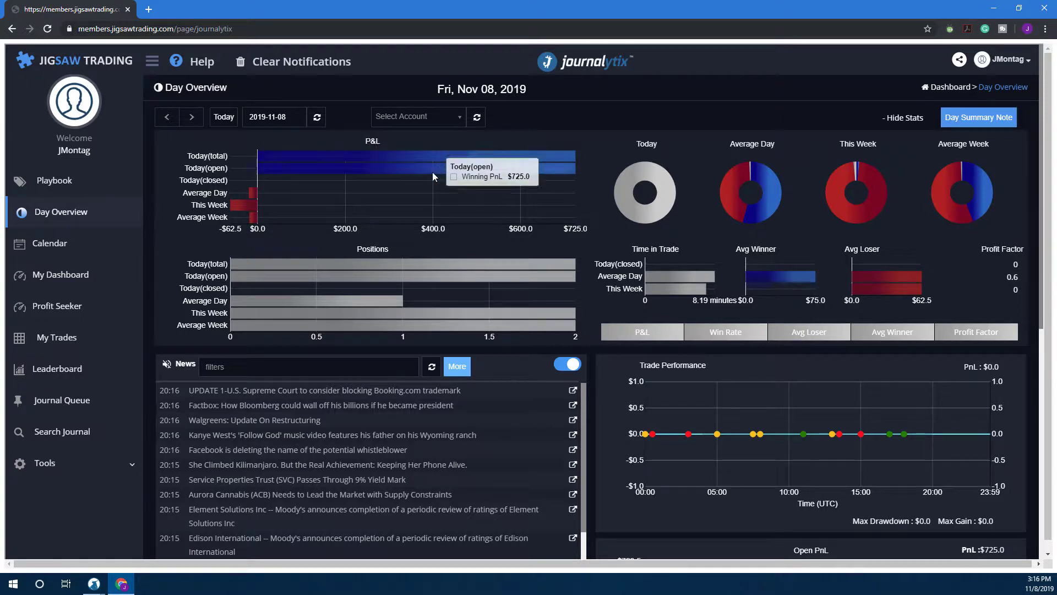
{"action": "left_click", "coordinate": [436, 117]}
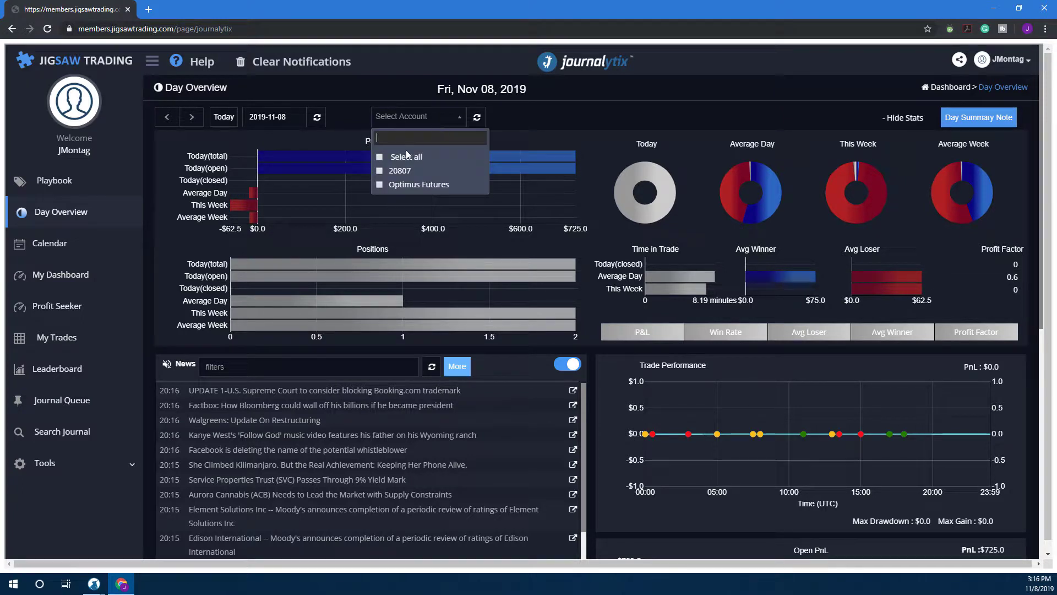
{"action": "left_click", "coordinate": [381, 170]}
{"action": "left_click", "coordinate": [379, 185]}
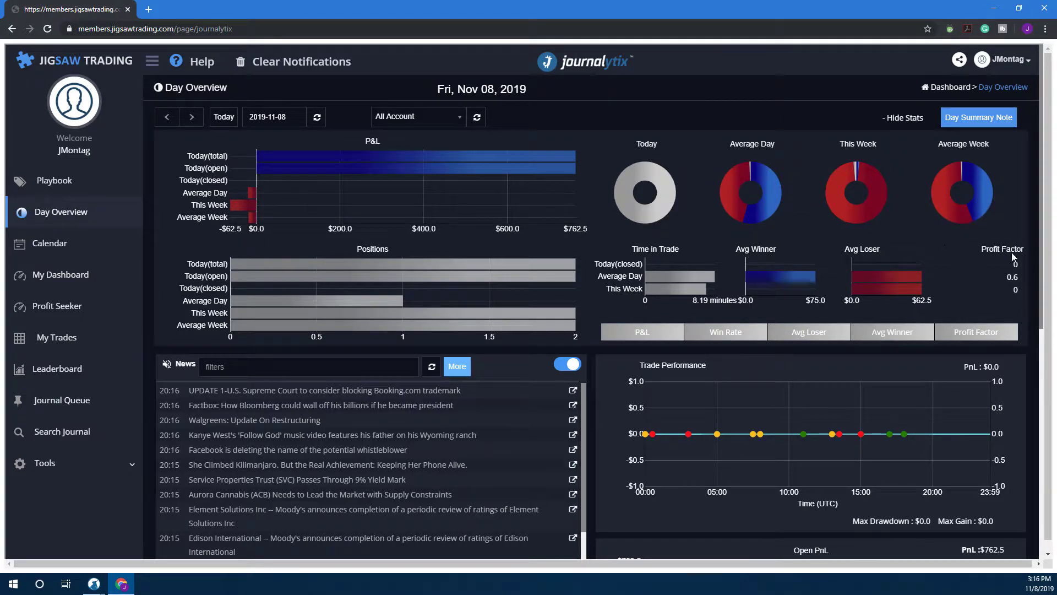
{"action": "mouse_move", "coordinate": [714, 337]}
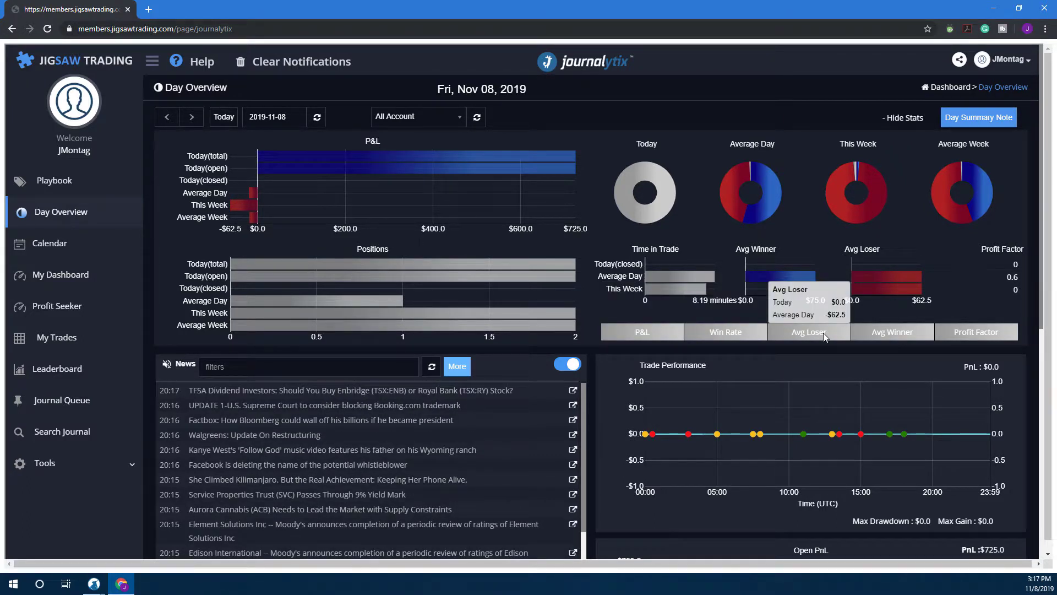
{"action": "mouse_move", "coordinate": [897, 335]}
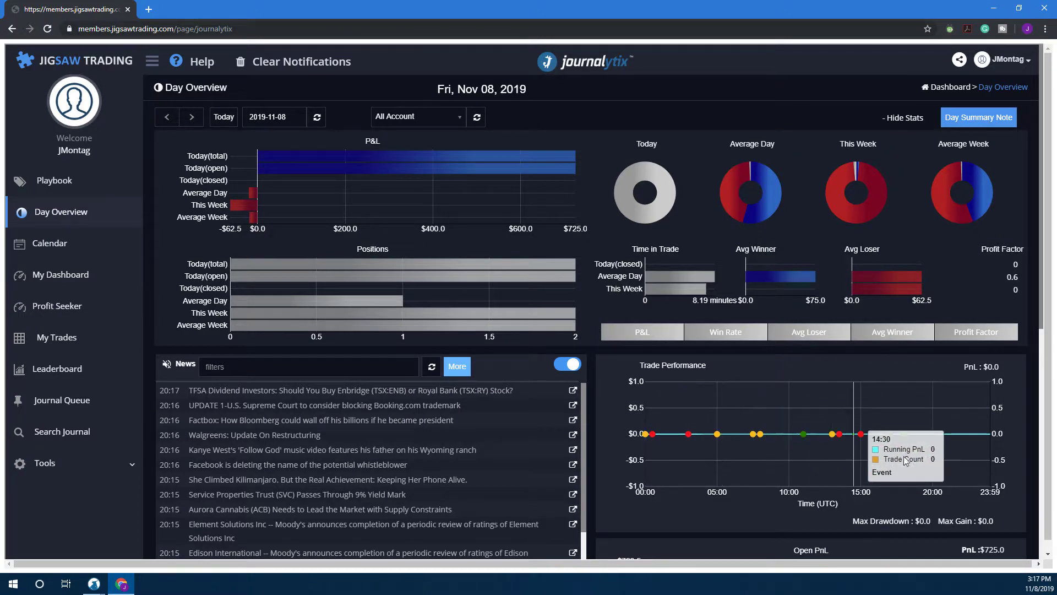
- Scroll through the Day Overview charts, news and trade tables
{"action": "scroll", "coordinate": [753, 480], "scroll_direction": "down", "scroll_amount": 5}
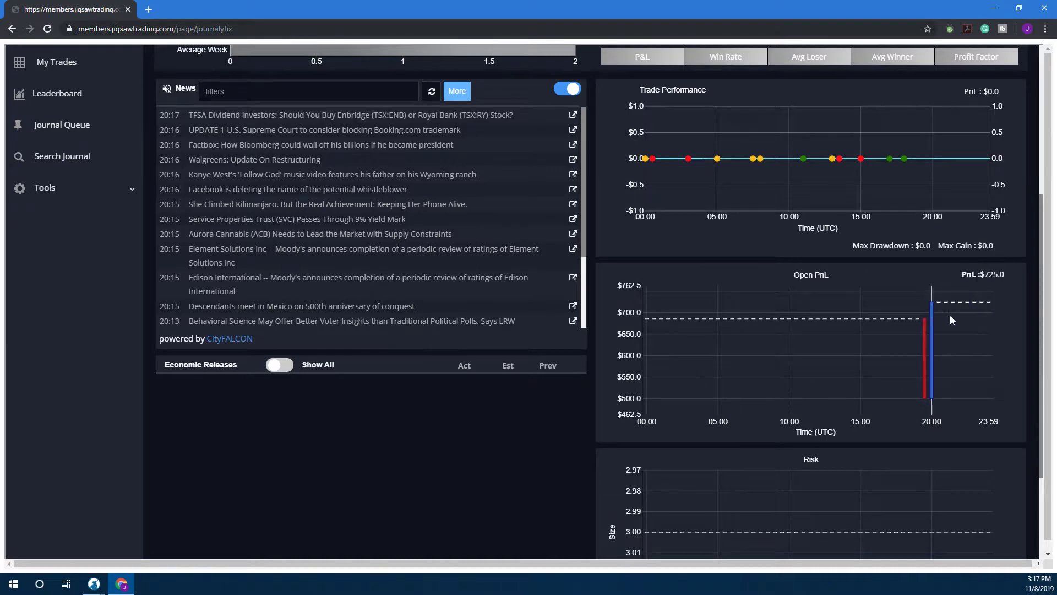
{"action": "scroll", "coordinate": [936, 336], "scroll_direction": "down", "scroll_amount": 2}
{"action": "scroll", "coordinate": [765, 371], "scroll_direction": "down", "scroll_amount": 2}
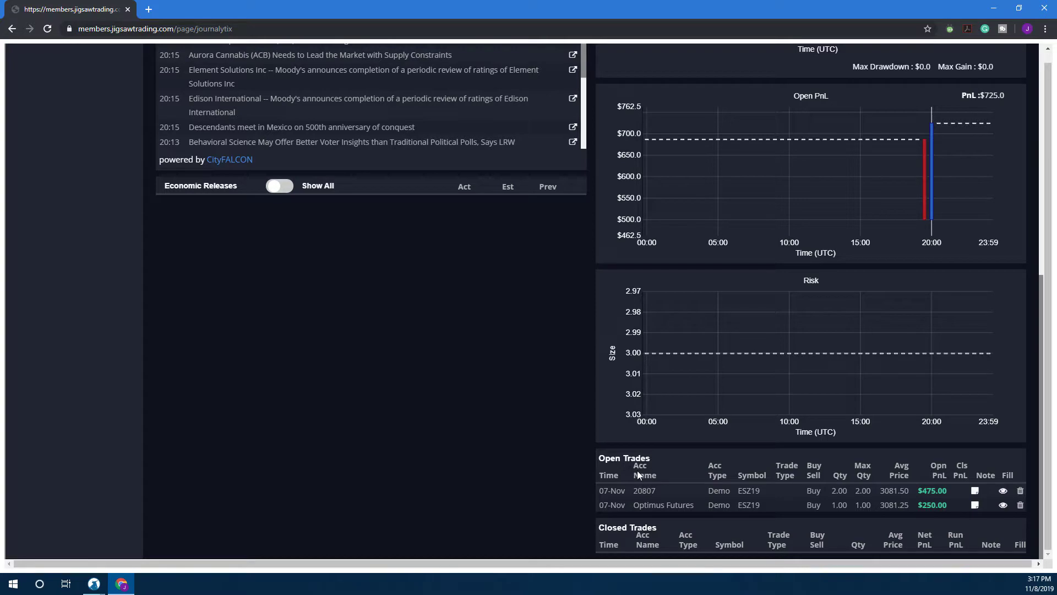
{"action": "scroll", "coordinate": [609, 487], "scroll_direction": "up", "scroll_amount": 8}
{"action": "scroll", "coordinate": [388, 381], "scroll_direction": "down", "scroll_amount": 2}
{"action": "scroll", "coordinate": [223, 459], "scroll_direction": "up", "scroll_amount": 2}
{"action": "scroll", "coordinate": [108, 490], "scroll_direction": "down", "scroll_amount": 1}
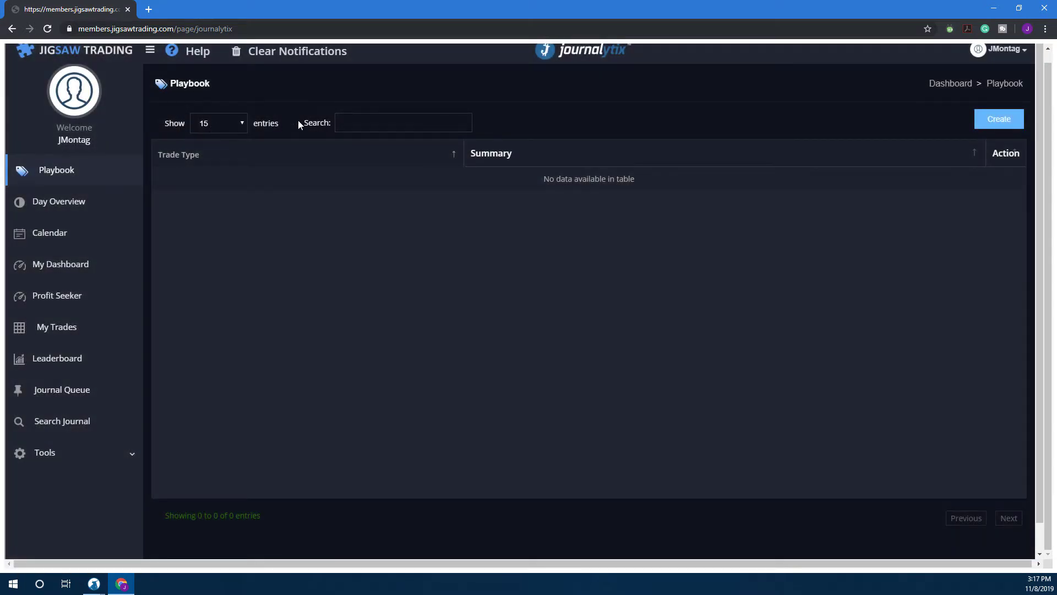
- Check the Playbook search field and keep 15 entries per page
{"action": "left_click", "coordinate": [388, 125]}
{"action": "left_click", "coordinate": [240, 126]}
{"action": "left_click", "coordinate": [497, 296]}
- Create a new playbook trade type named 'Journal'
{"action": "left_click", "coordinate": [1011, 119]}
{"action": "left_click", "coordinate": [469, 113]}
{"action": "type", "text": "Journal"}
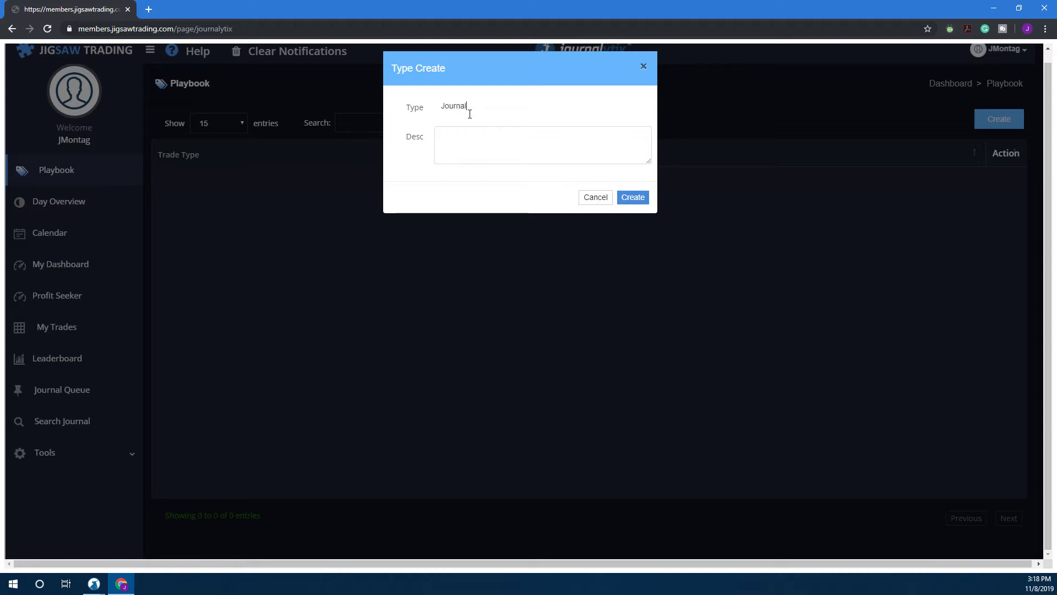
{"action": "left_click", "coordinate": [633, 197]}
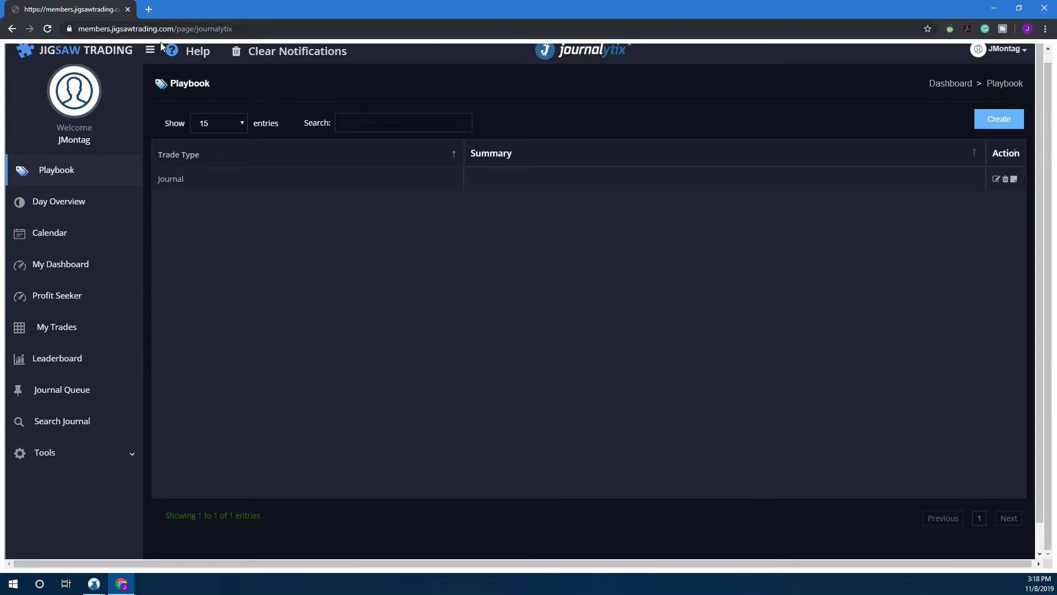
{"action": "left_click", "coordinate": [57, 299]}
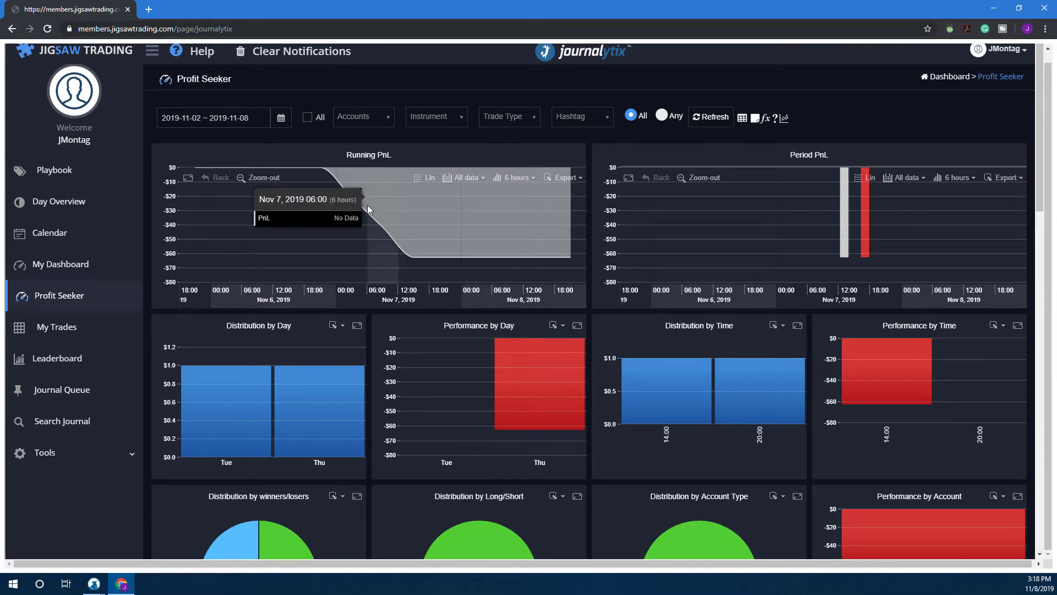
- Scroll down through the Profit Seeker PnL and distribution charts, then back up
{"action": "scroll", "coordinate": [336, 219], "scroll_direction": "down", "scroll_amount": 1}
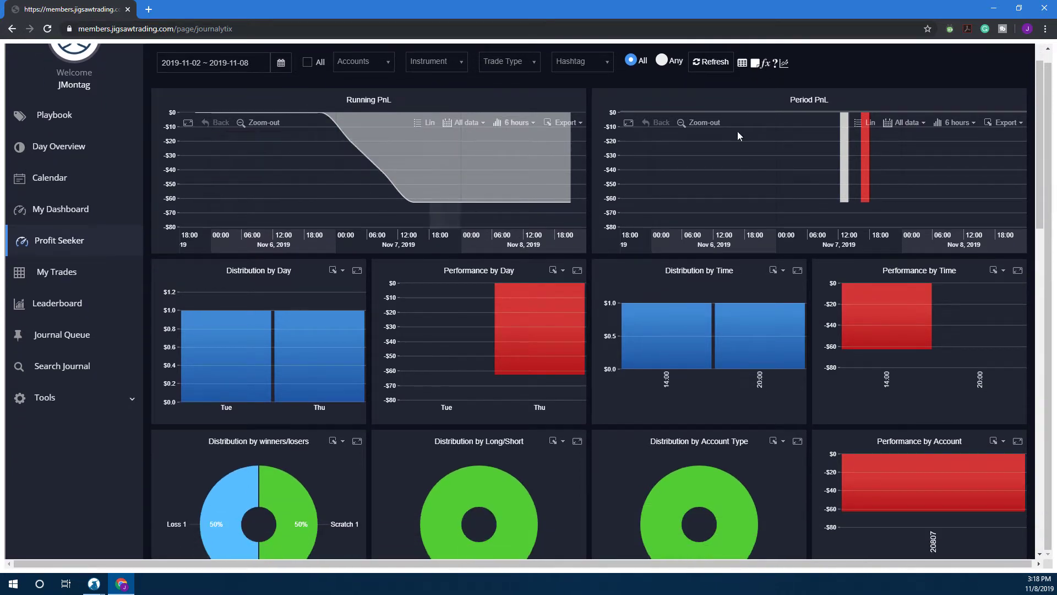
{"action": "scroll", "coordinate": [369, 230], "scroll_direction": "down", "scroll_amount": 1}
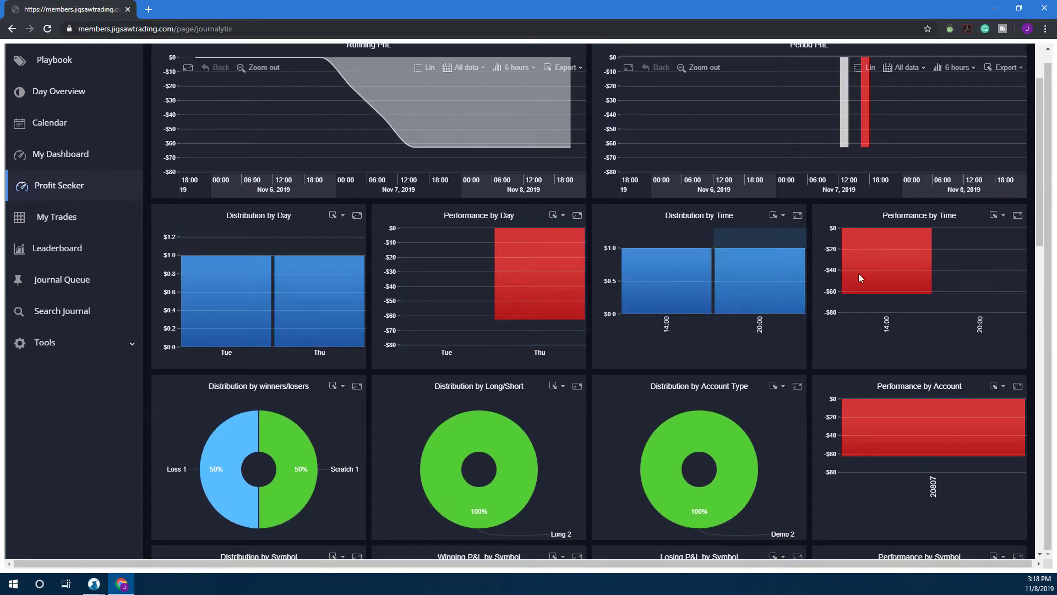
{"action": "scroll", "coordinate": [929, 271], "scroll_direction": "down", "scroll_amount": 3}
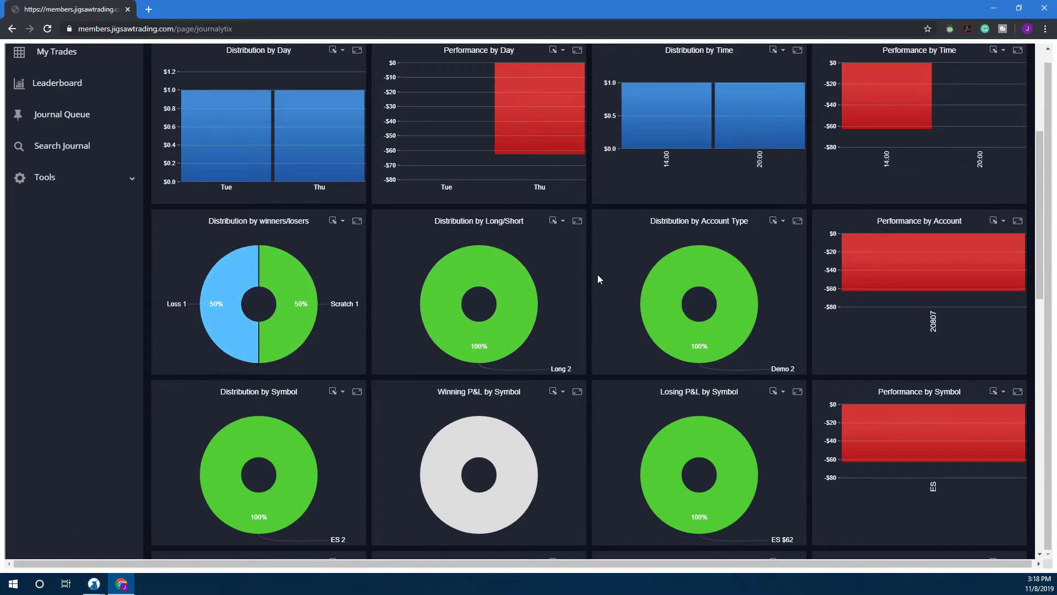
{"action": "scroll", "coordinate": [572, 287], "scroll_direction": "down", "scroll_amount": 2}
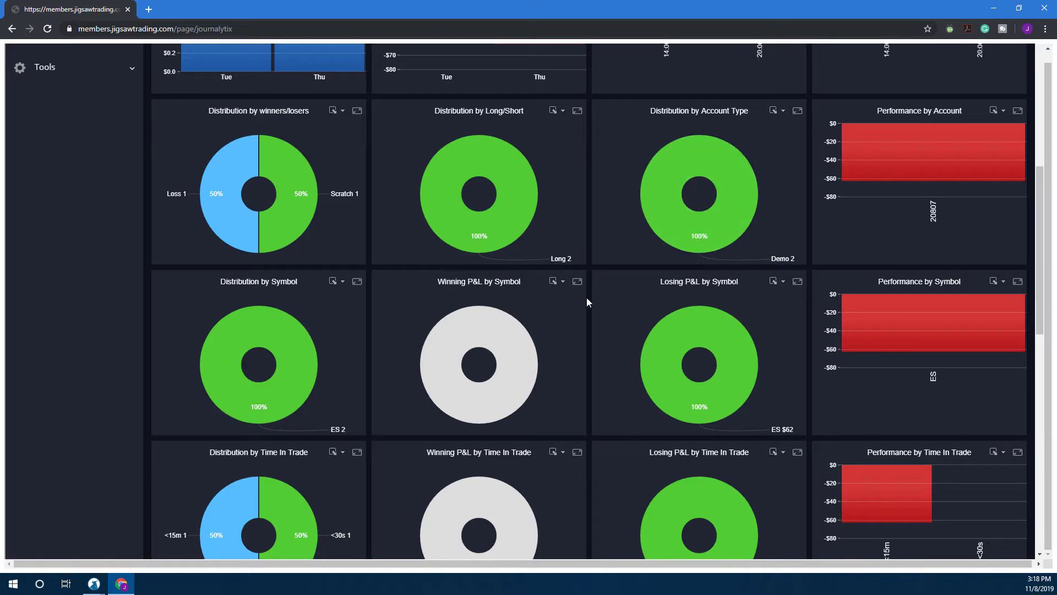
{"action": "scroll", "coordinate": [514, 284], "scroll_direction": "down", "scroll_amount": 2}
{"action": "scroll", "coordinate": [352, 367], "scroll_direction": "down", "scroll_amount": 5}
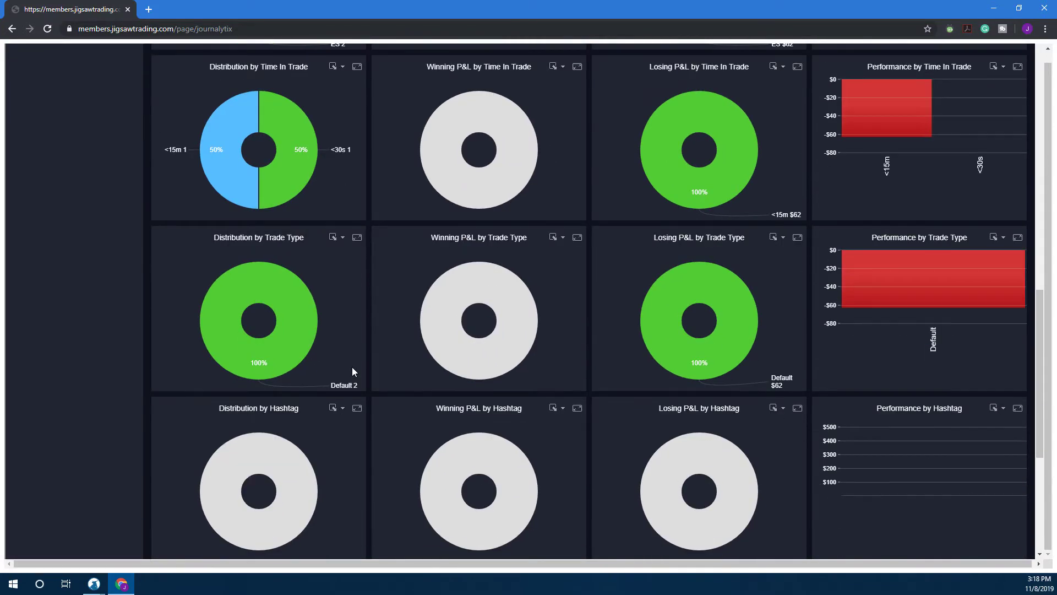
{"action": "scroll", "coordinate": [364, 357], "scroll_direction": "down", "scroll_amount": 2}
{"action": "scroll", "coordinate": [369, 357], "scroll_direction": "down", "scroll_amount": 3}
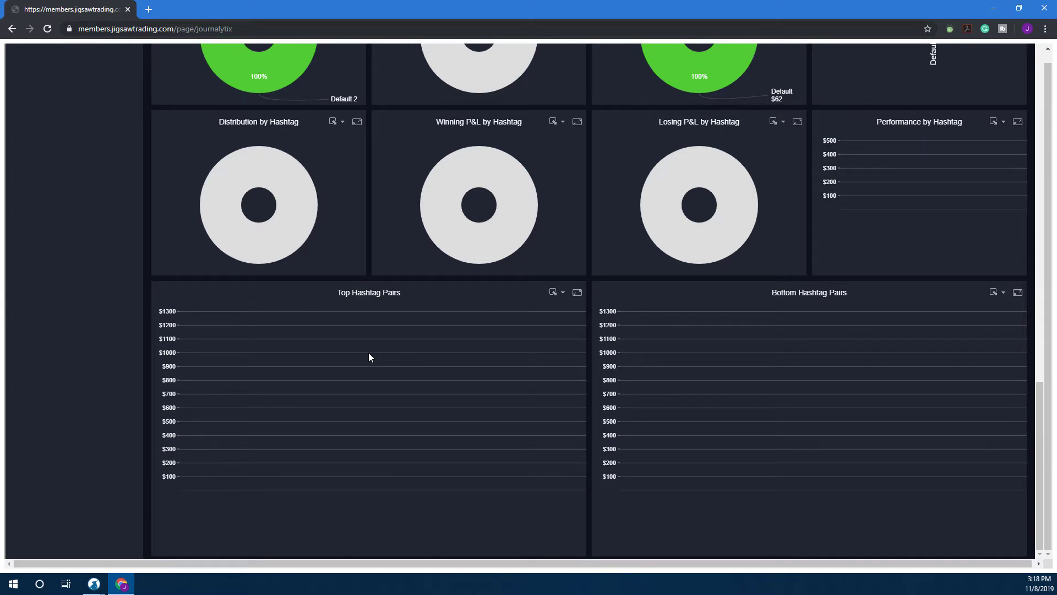
{"action": "scroll", "coordinate": [369, 357], "scroll_direction": "up", "scroll_amount": 9}
{"action": "scroll", "coordinate": [369, 356], "scroll_direction": "up", "scroll_amount": 10}
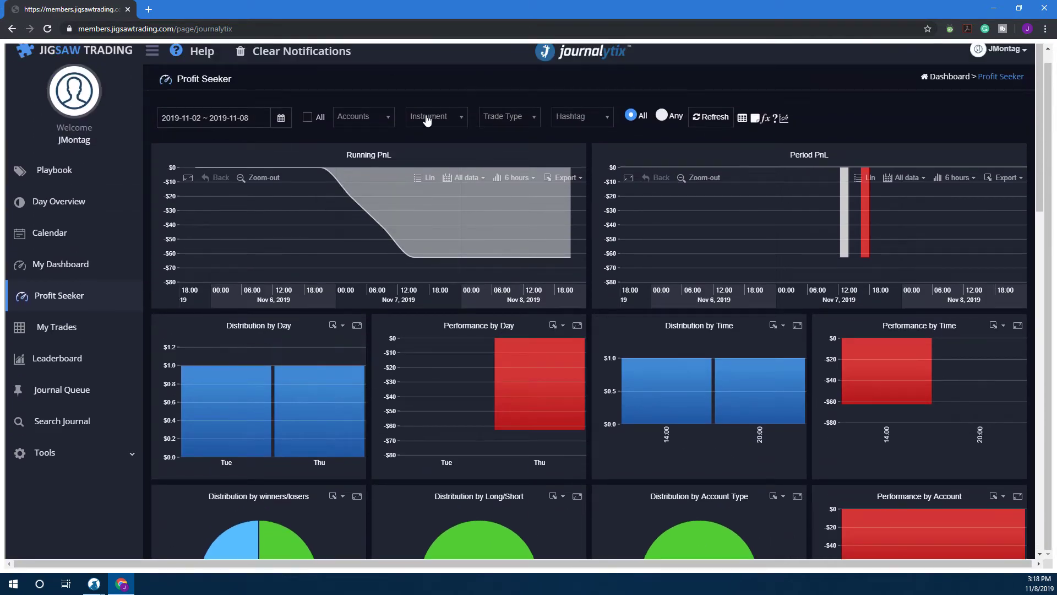
- Open and close the Accounts, Instrument, Trade Type and Hashtag filter dropdowns without applying filters
{"action": "left_click", "coordinate": [374, 121]}
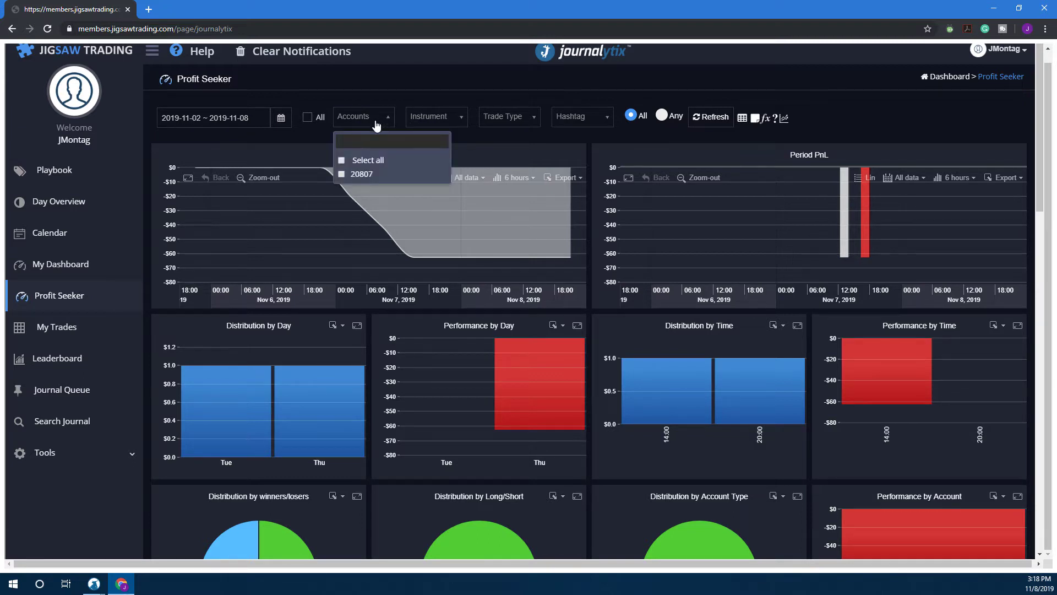
{"action": "left_click", "coordinate": [376, 124]}
{"action": "left_click", "coordinate": [454, 121]}
{"action": "left_click", "coordinate": [509, 117]}
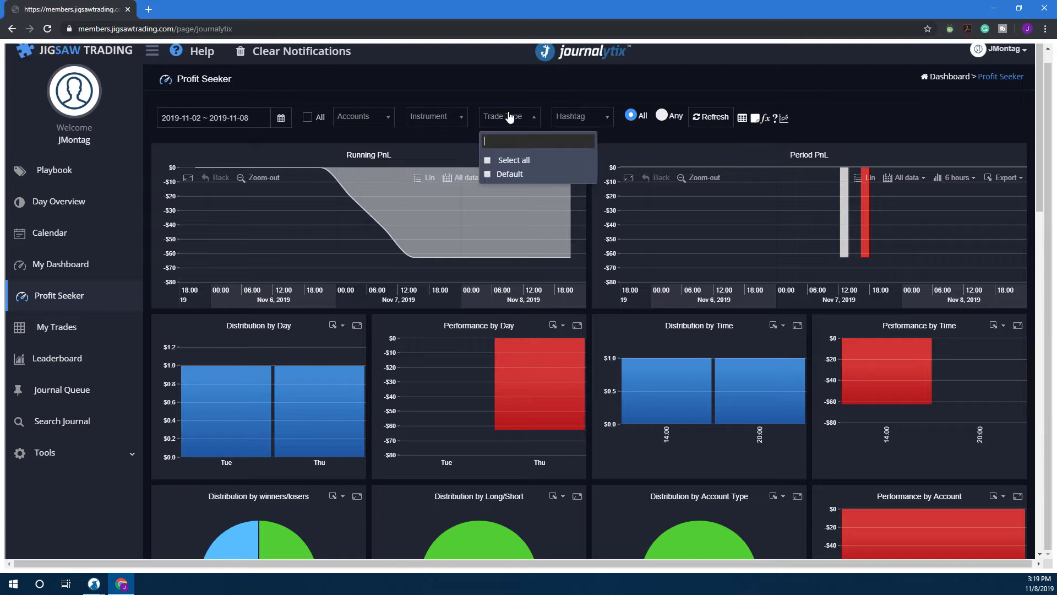
{"action": "left_click", "coordinate": [563, 119]}
{"action": "left_click", "coordinate": [689, 148]}
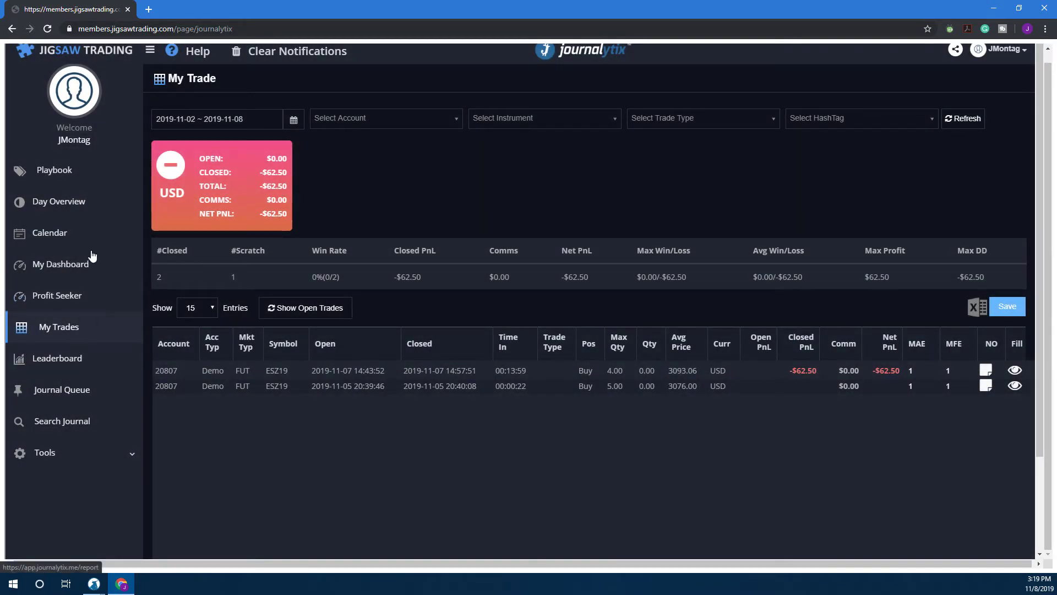
- Scroll the My Trade list of ESZ19 demo trades and enable Show Open Trades
{"action": "scroll", "coordinate": [478, 276], "scroll_direction": "down", "scroll_amount": 2}
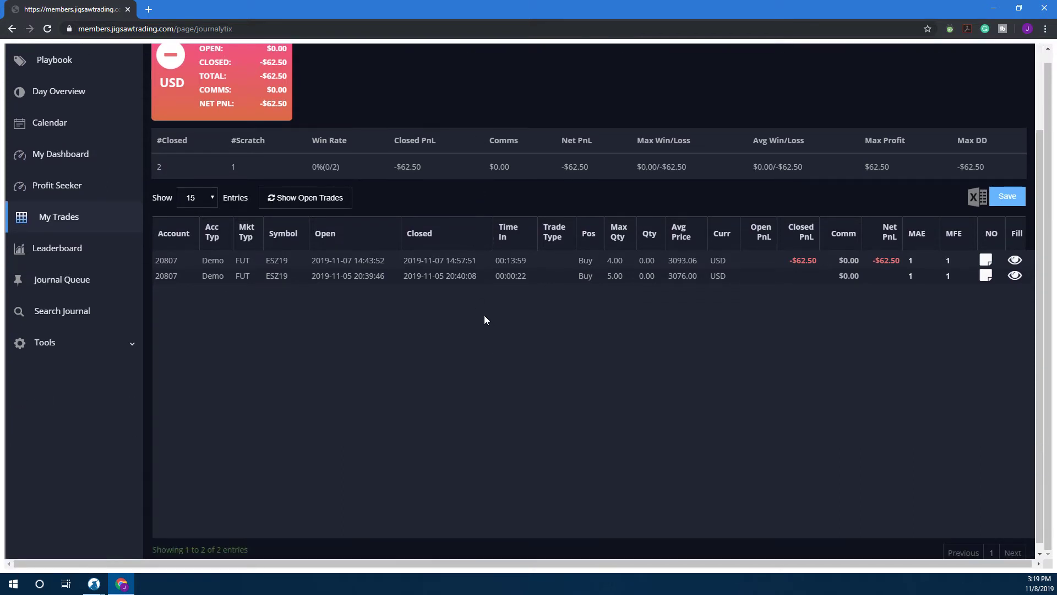
{"action": "scroll", "coordinate": [447, 346], "scroll_direction": "up", "scroll_amount": 2}
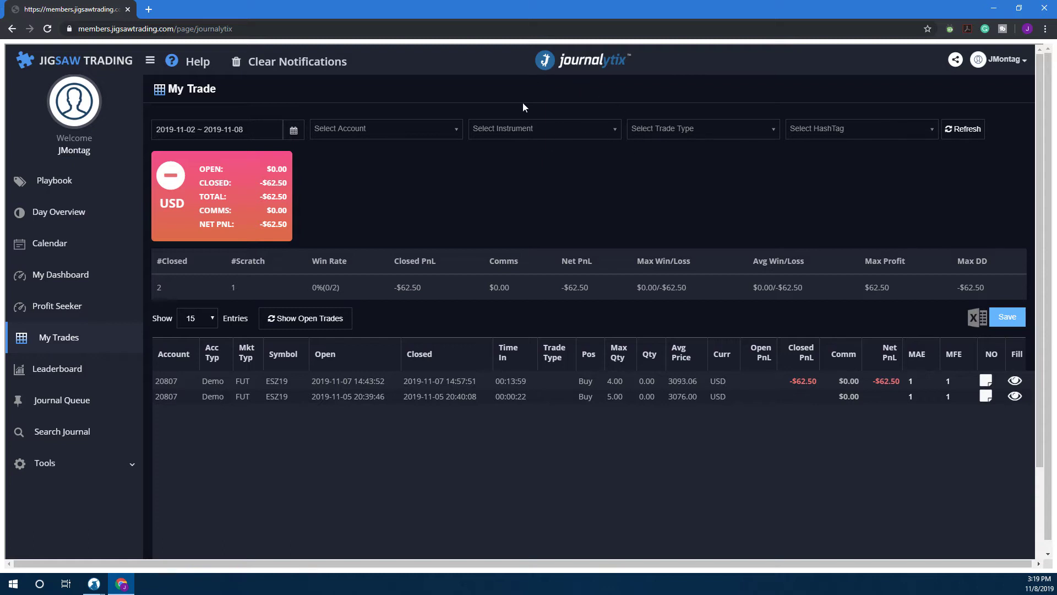
{"action": "left_click", "coordinate": [307, 317]}
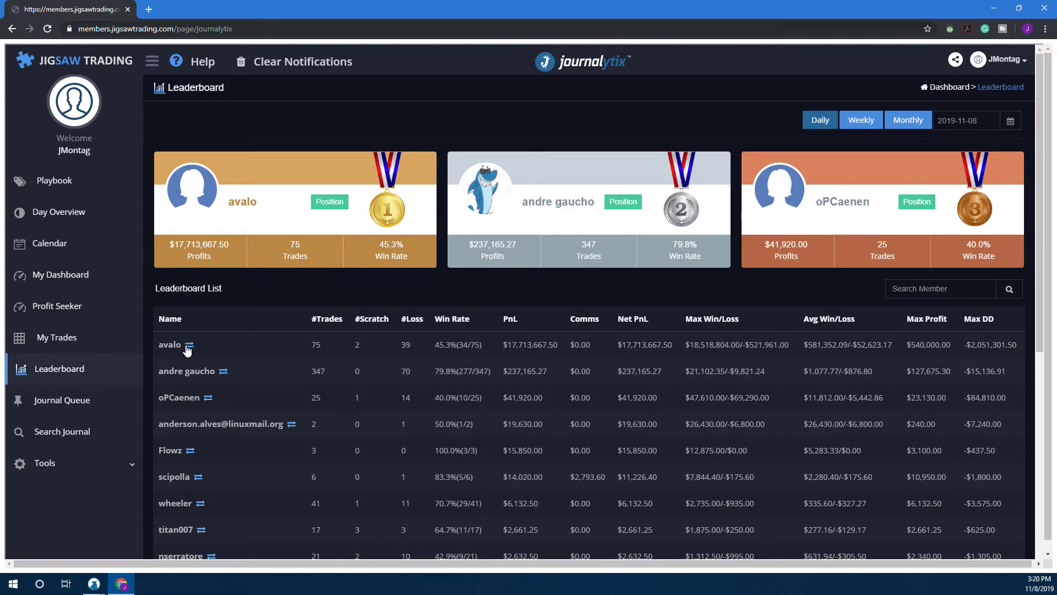
- Go to the Journal Queue page listing the four unassigned ESZ19 trades
{"action": "left_click", "coordinate": [53, 403]}
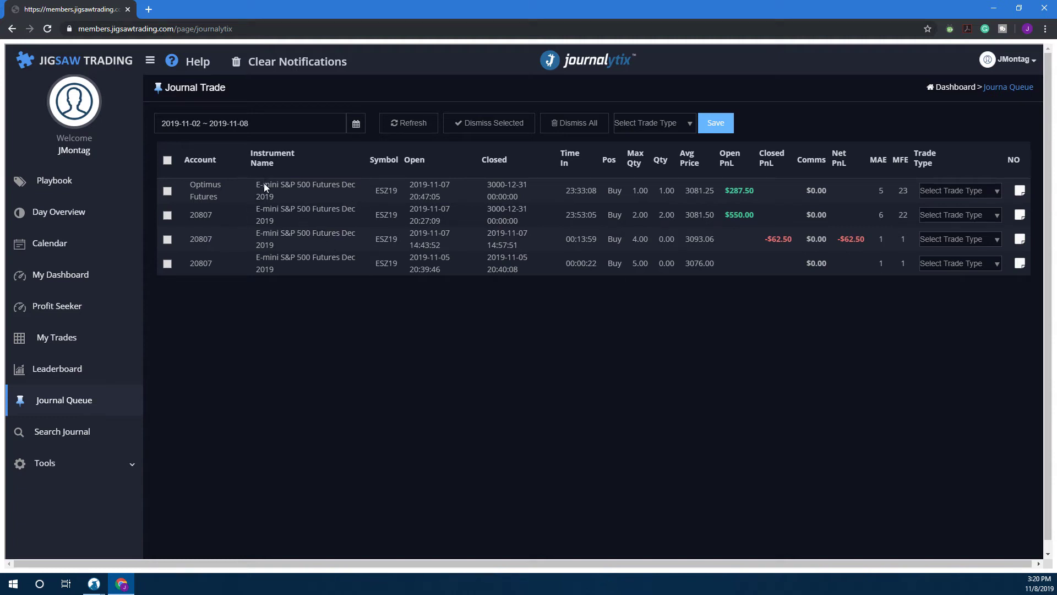
- Assign the Journal trade type to the second and third queued ESZ19 trades
{"action": "left_click", "coordinate": [936, 191]}
{"action": "left_click", "coordinate": [940, 219]}
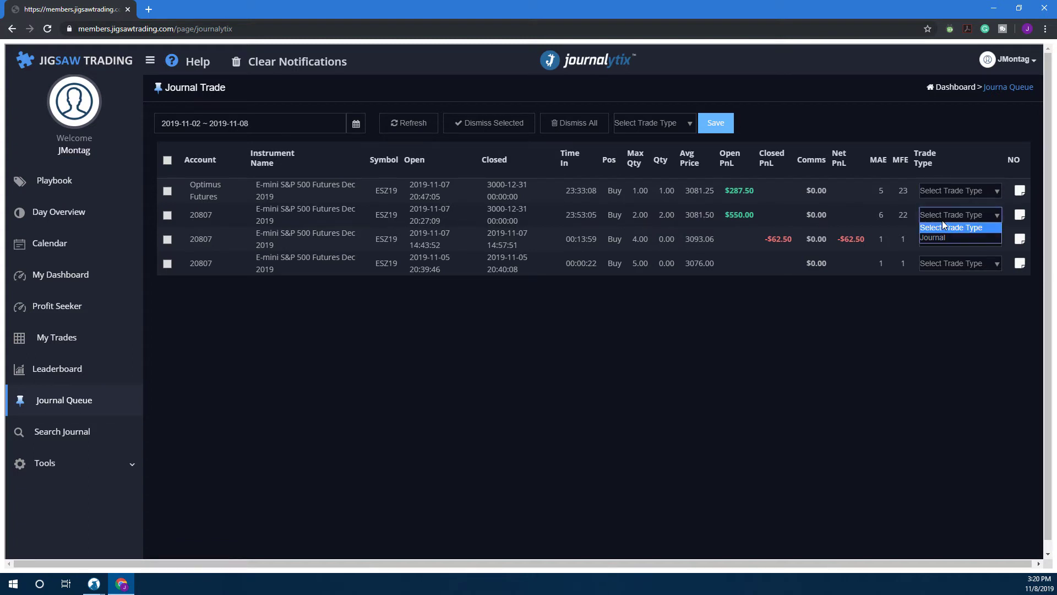
{"action": "left_click", "coordinate": [937, 233]}
{"action": "left_click", "coordinate": [947, 237]}
{"action": "left_click", "coordinate": [945, 262]}
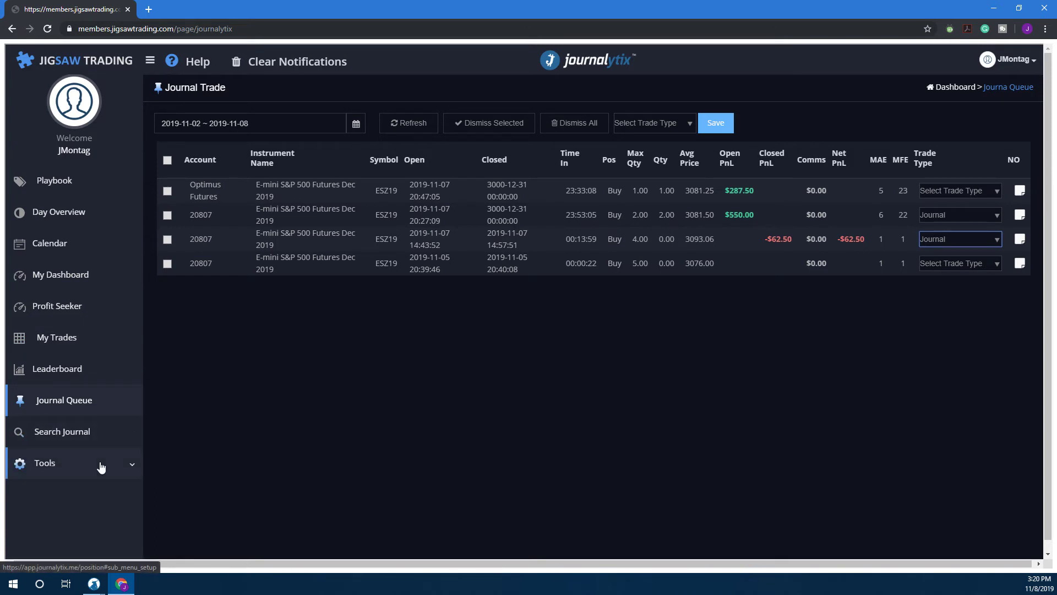
- Expand the Tools section and highlight part of the Simulator Account List page title
{"action": "left_click", "coordinate": [132, 464]}
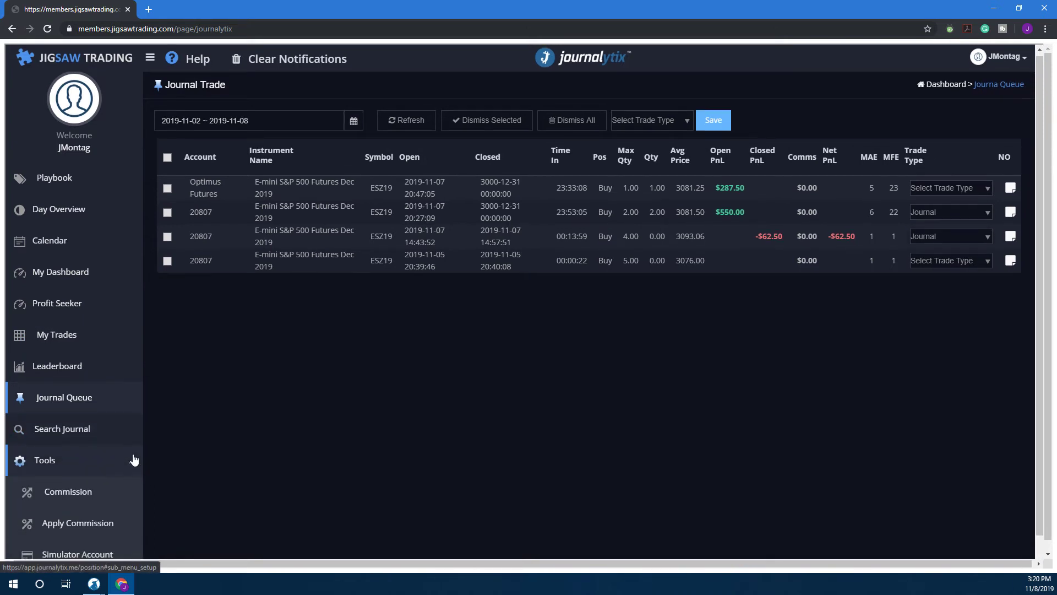
{"action": "scroll", "coordinate": [163, 453], "scroll_direction": "down", "scroll_amount": 1}
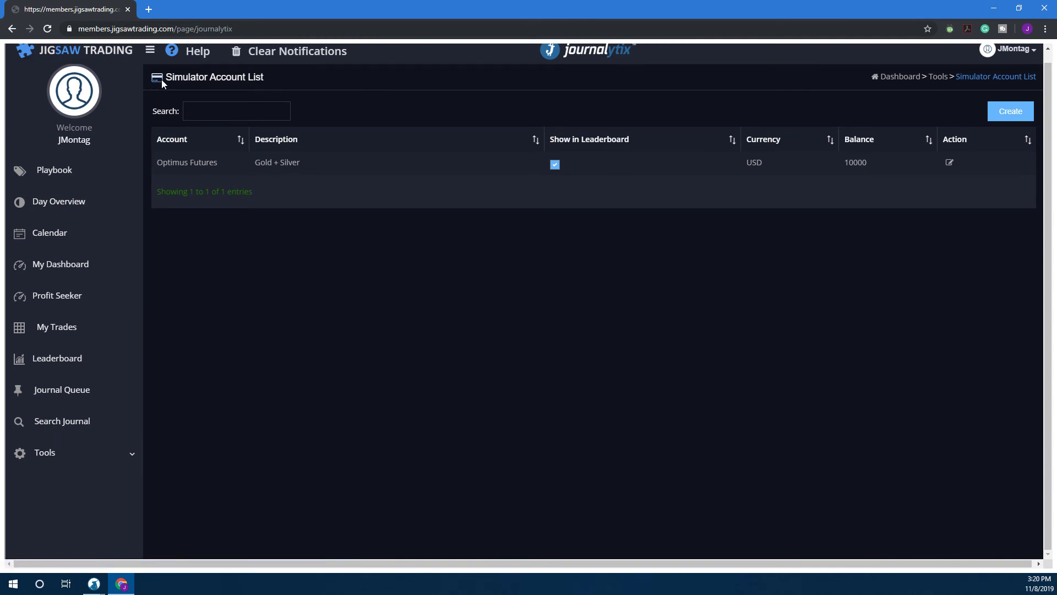
{"action": "left_click_drag", "start_coordinate": [171, 77], "coordinate": [244, 77]}
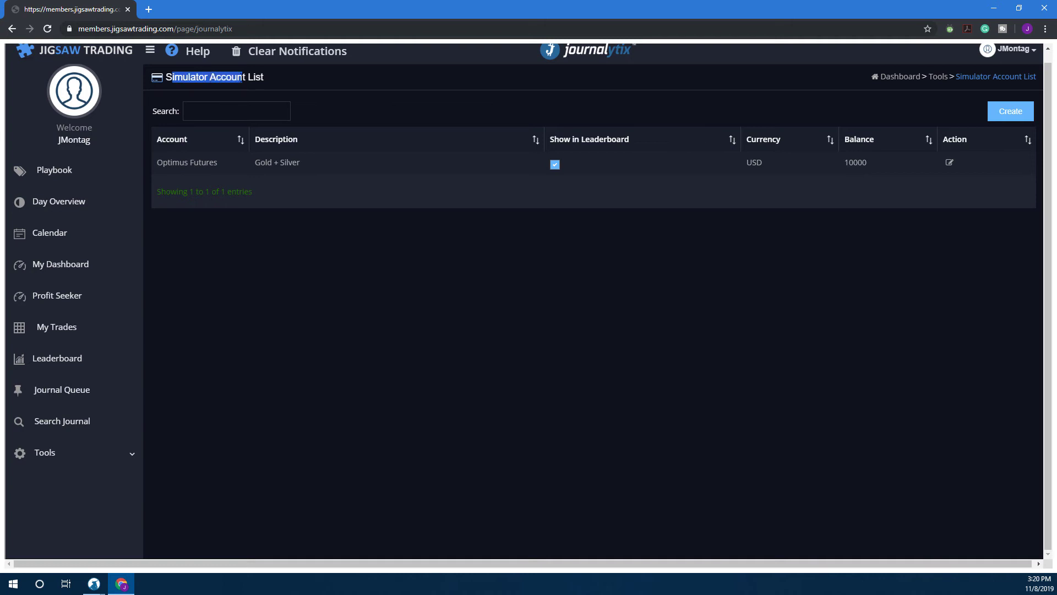